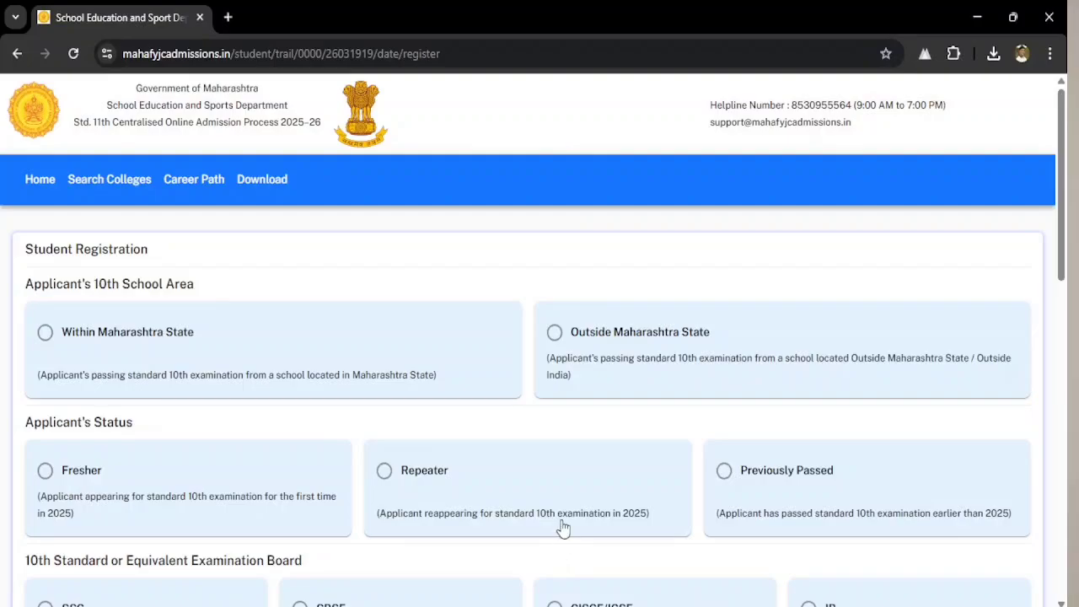
- Go back to the portal landing page showing the 2025-26 announcements and leadership list
{"action": "left_click", "coordinate": [37, 182]}
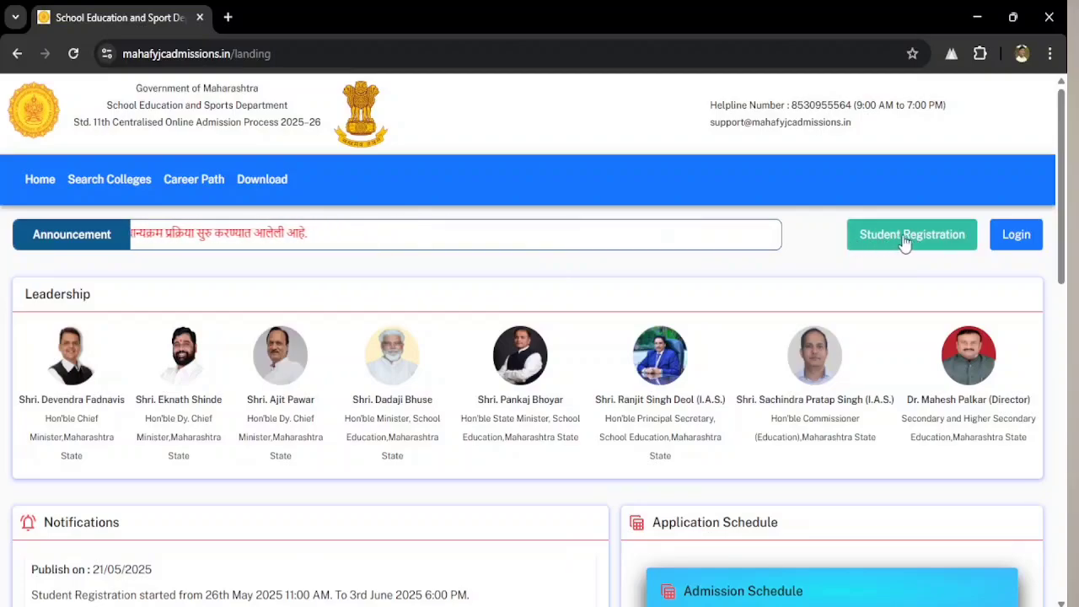
- Open a new Student Registration form and mark the applicant as Within Maharashtra State and Fresher
{"action": "left_click", "coordinate": [904, 240]}
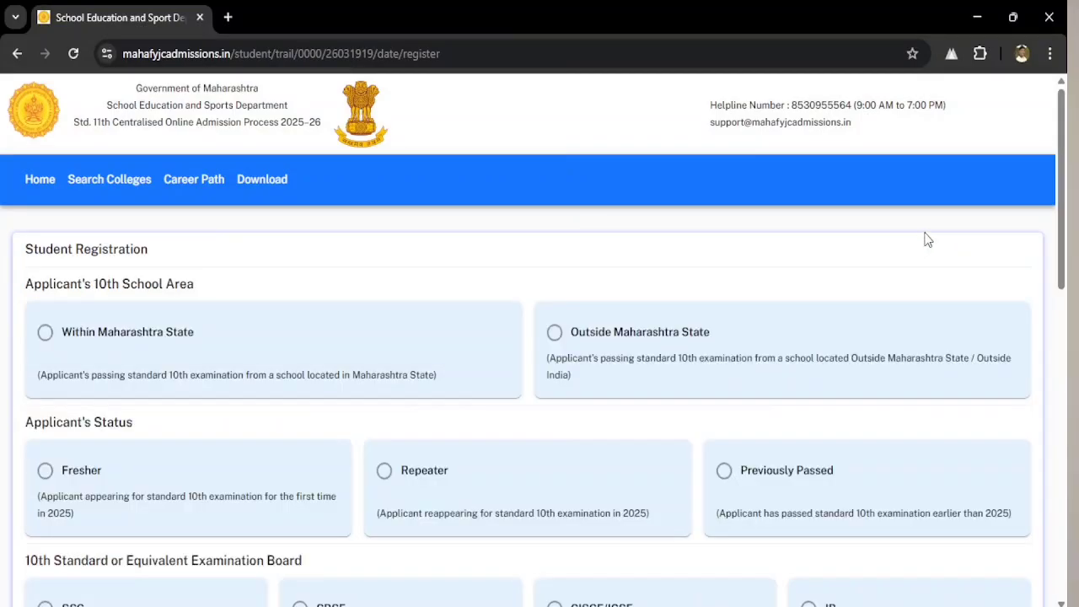
{"action": "scroll", "coordinate": [449, 253], "scroll_direction": "down", "scroll_amount": 4}
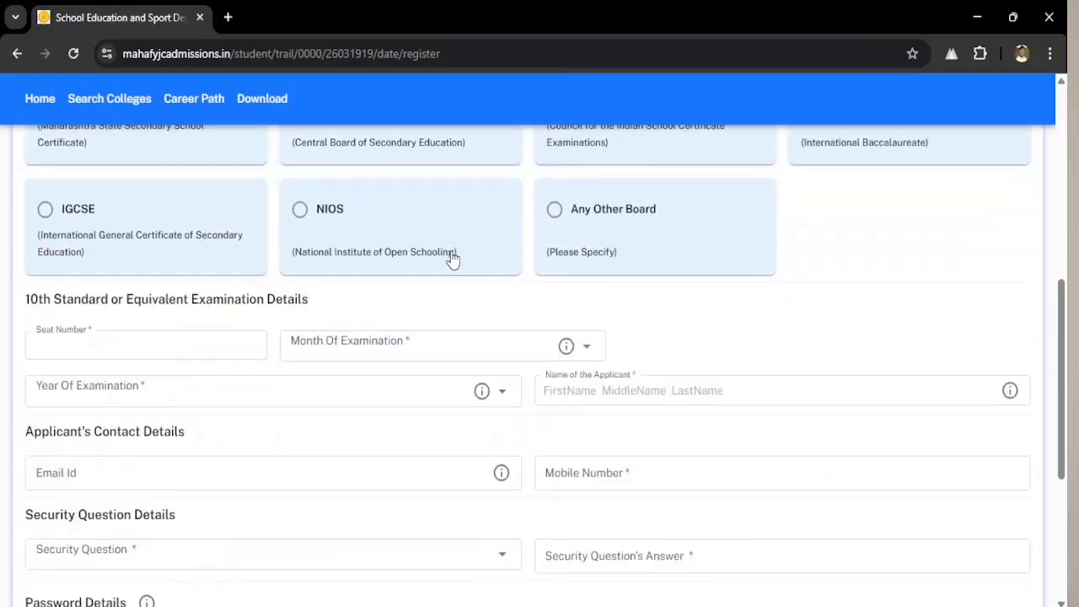
{"action": "scroll", "coordinate": [472, 280], "scroll_direction": "down", "scroll_amount": 2}
{"action": "scroll", "coordinate": [500, 342], "scroll_direction": "up", "scroll_amount": 5}
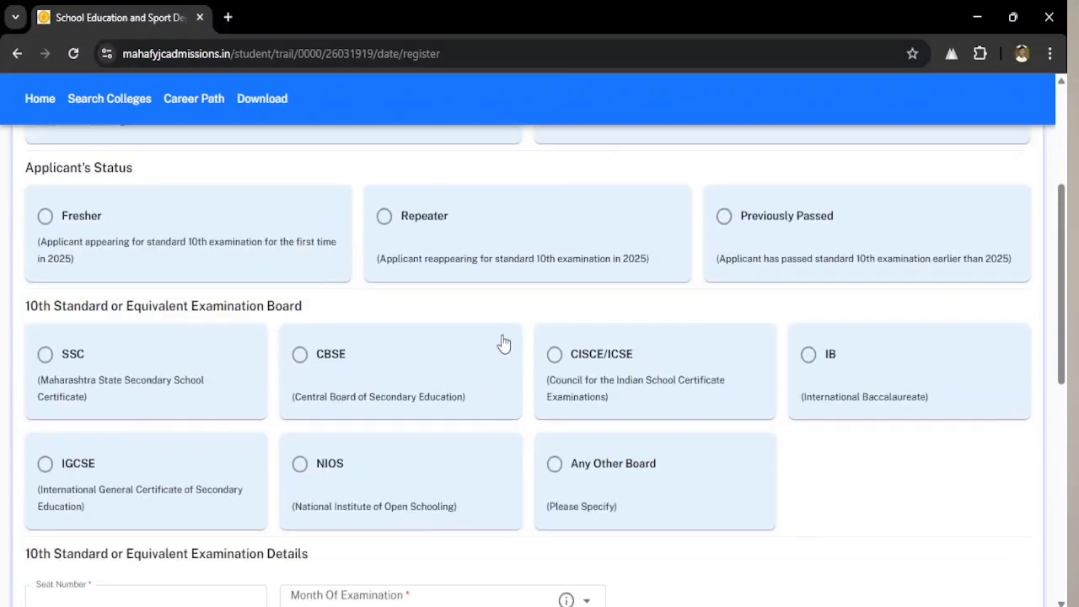
{"action": "scroll", "coordinate": [192, 276], "scroll_direction": "up", "scroll_amount": 3}
{"action": "scroll", "coordinate": [193, 276], "scroll_direction": "up", "scroll_amount": 1}
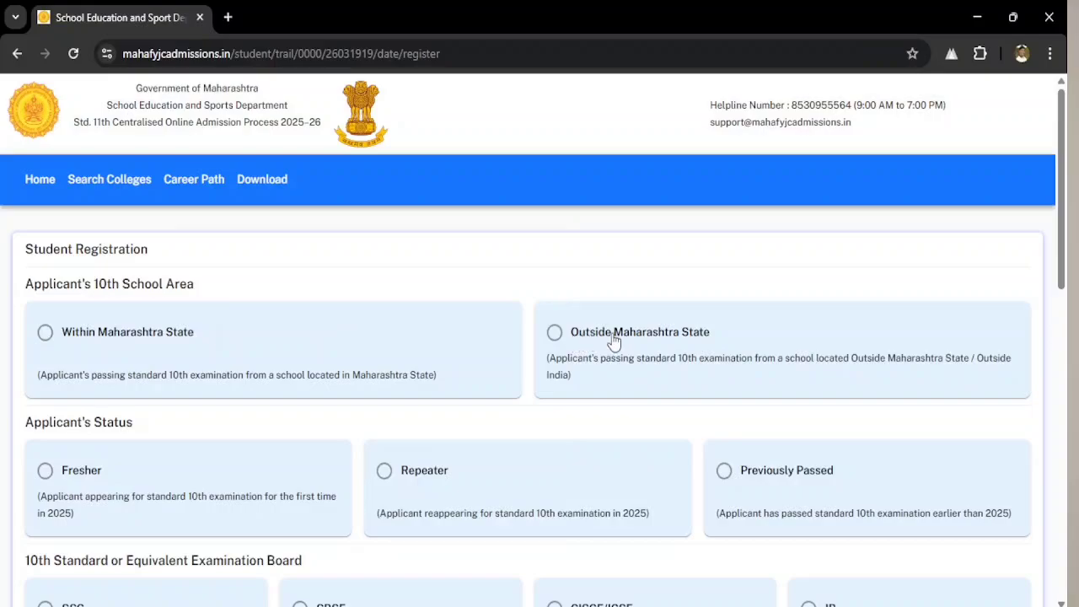
{"action": "left_click", "coordinate": [105, 338]}
{"action": "scroll", "coordinate": [228, 333], "scroll_direction": "down", "scroll_amount": 2}
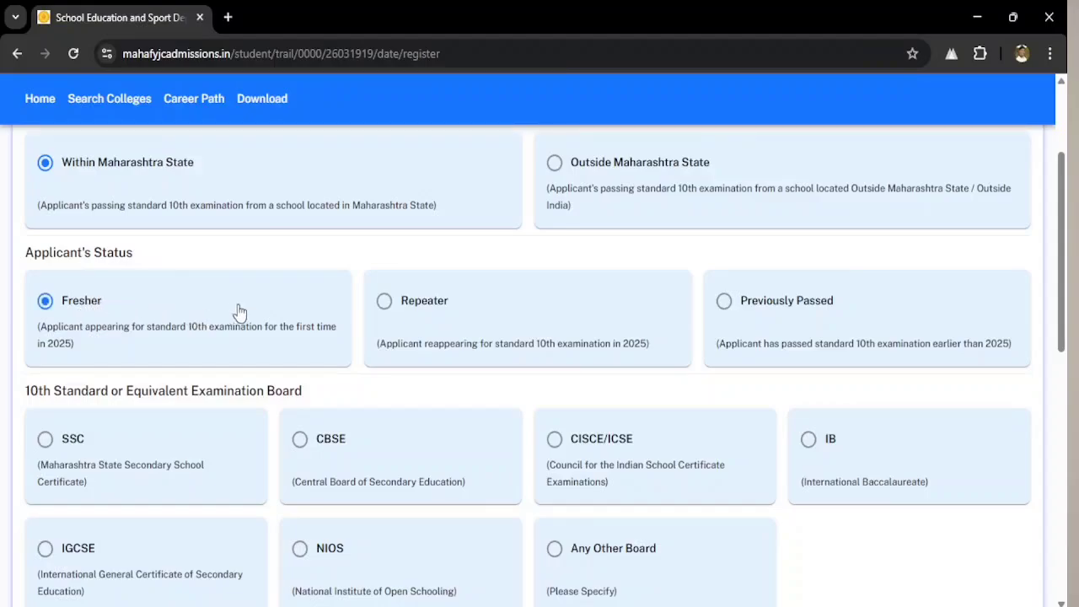
{"action": "scroll", "coordinate": [291, 304], "scroll_direction": "down", "scroll_amount": 1}
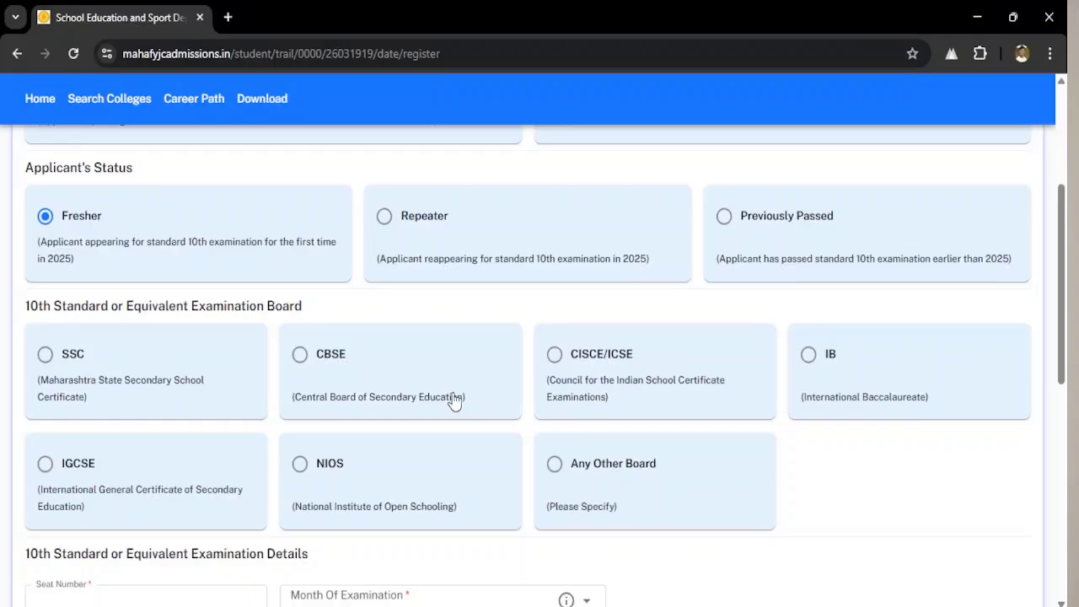
- Choose SSC as the examination board
{"action": "left_click", "coordinate": [45, 354]}
{"action": "scroll", "coordinate": [159, 392], "scroll_direction": "down", "scroll_amount": 2}
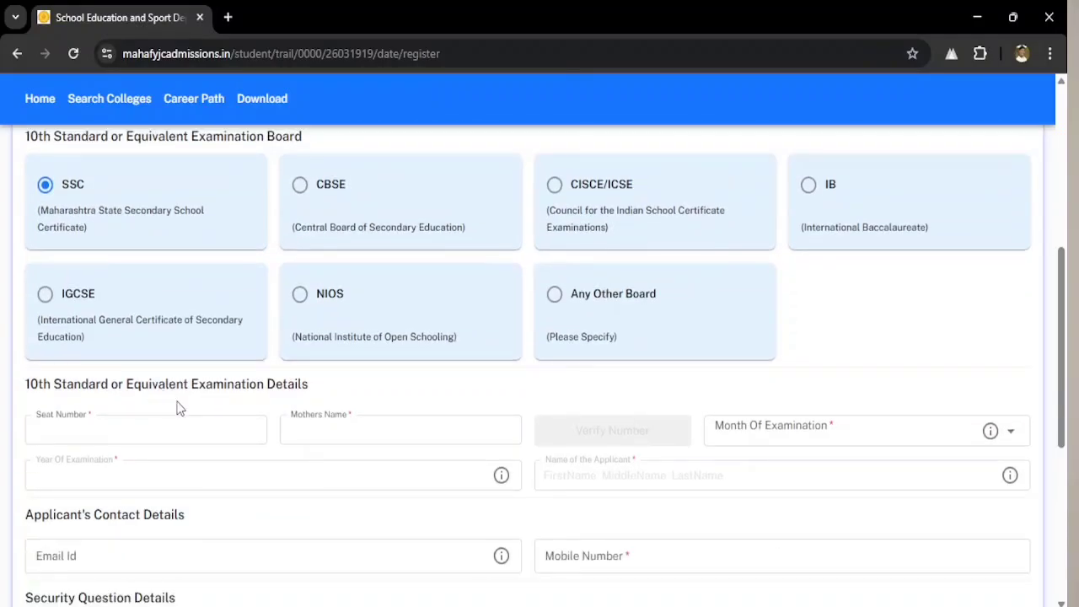
{"action": "scroll", "coordinate": [195, 419], "scroll_direction": "down", "scroll_amount": 2}
{"action": "scroll", "coordinate": [245, 354], "scroll_direction": "up", "scroll_amount": 1}
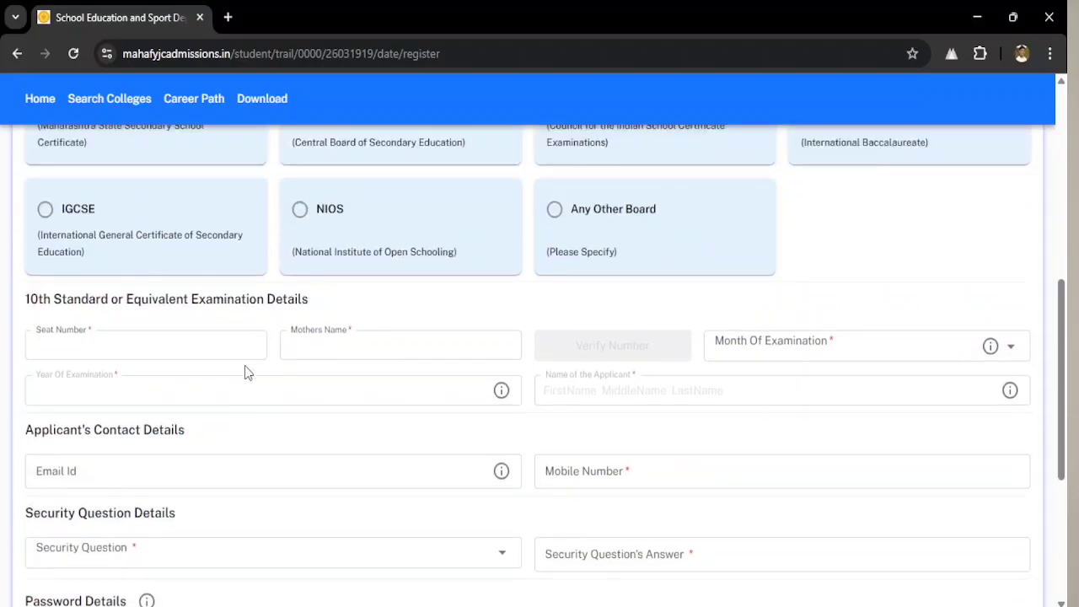
- Enter the seat number and mother's name, verify them, and confirm the fetched 2025 SSC details
{"action": "left_click", "coordinate": [67, 352]}
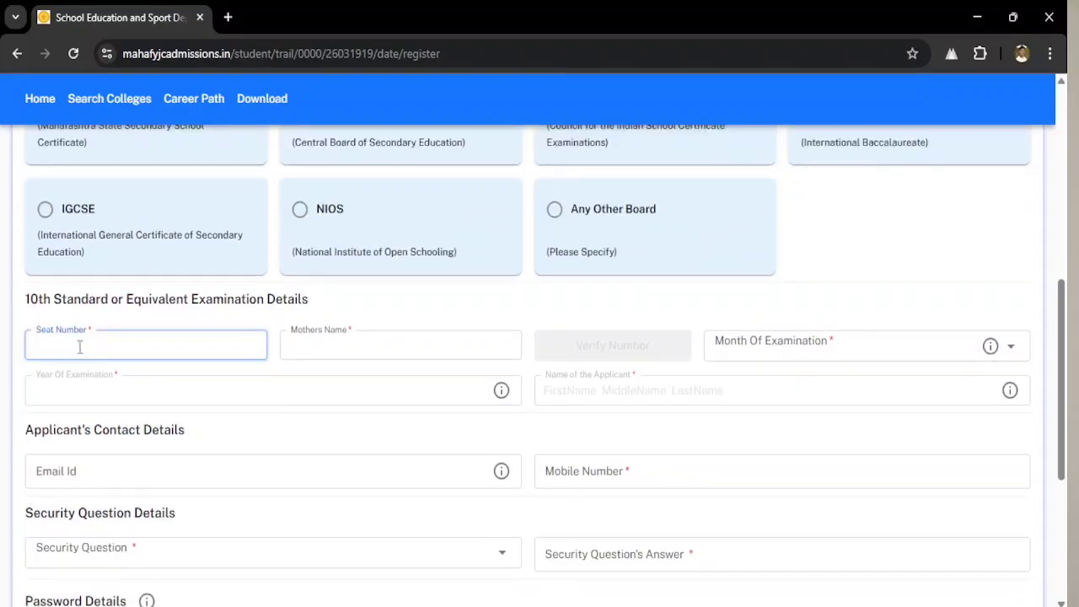
{"action": "left_click", "coordinate": [349, 345]}
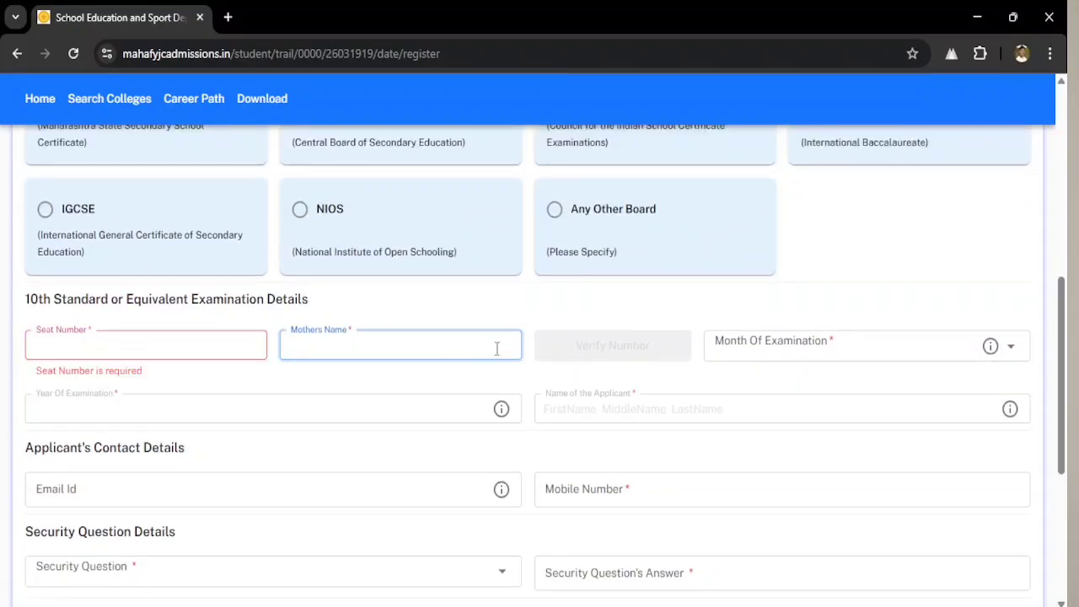
{"action": "left_click", "coordinate": [121, 347]}
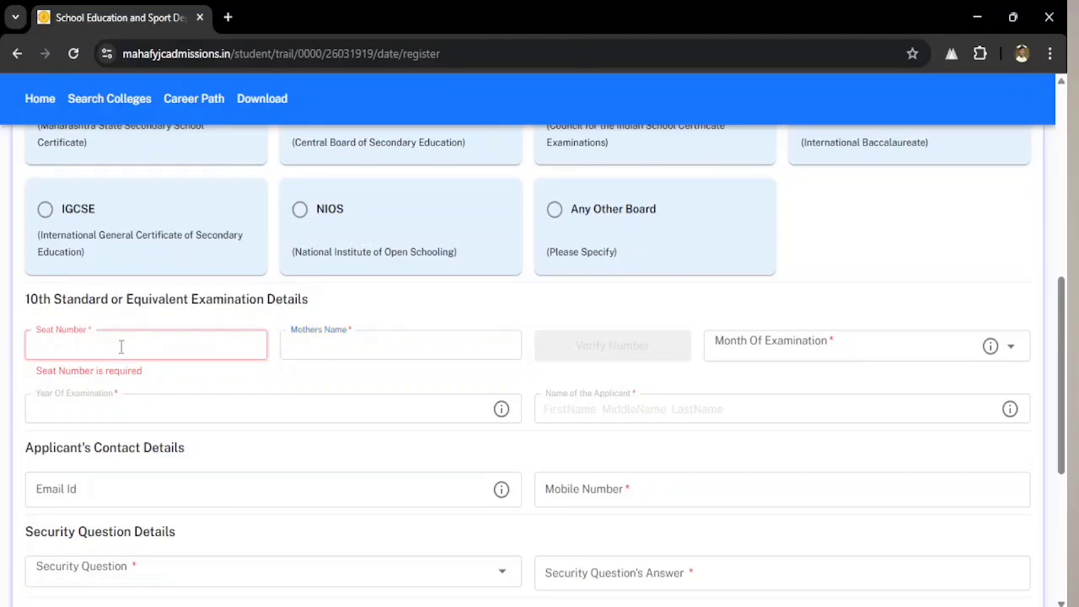
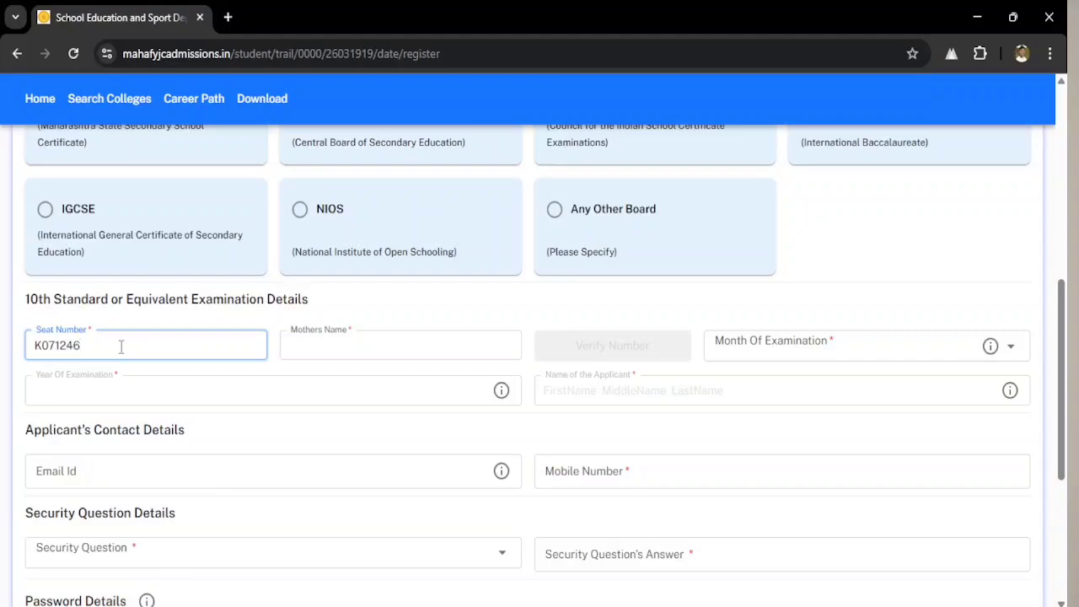
{"action": "left_click", "coordinate": [328, 354]}
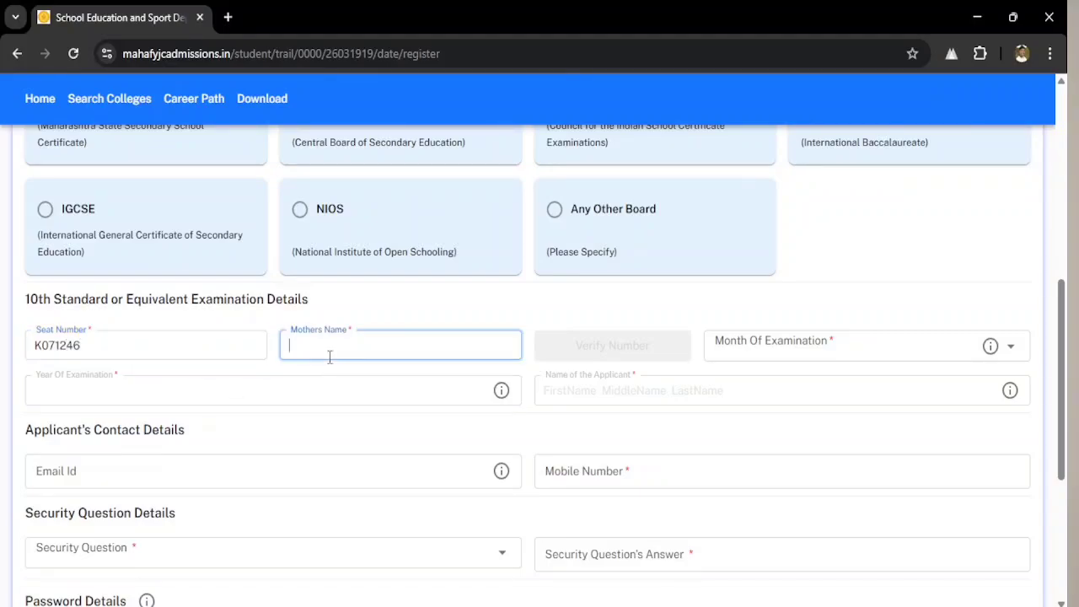
{"action": "type", "text": "ahilya"}
{"action": "left_click", "coordinate": [652, 354]}
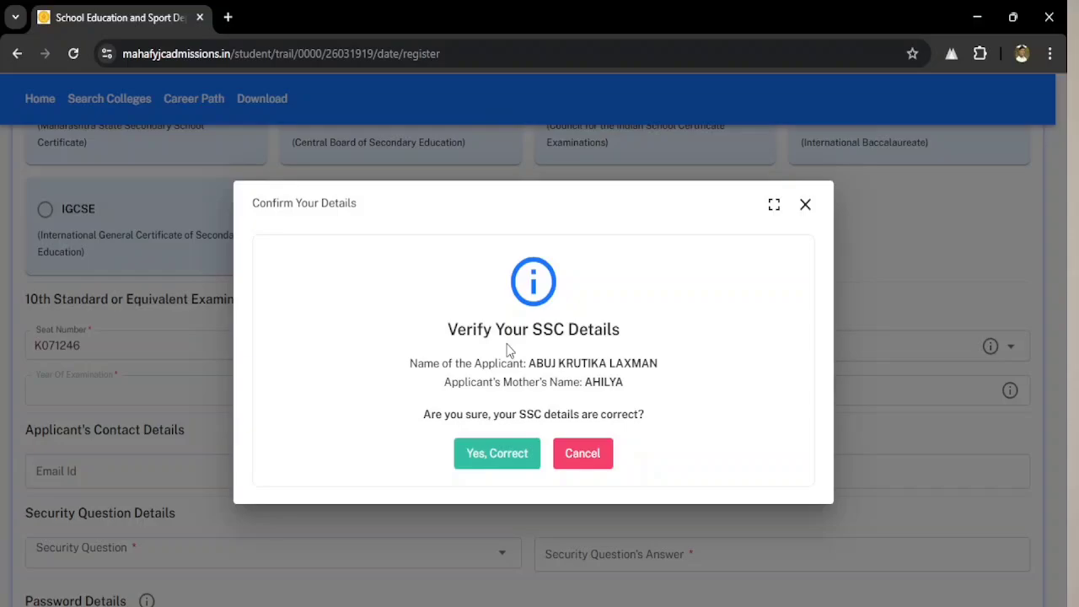
{"action": "left_click", "coordinate": [503, 456]}
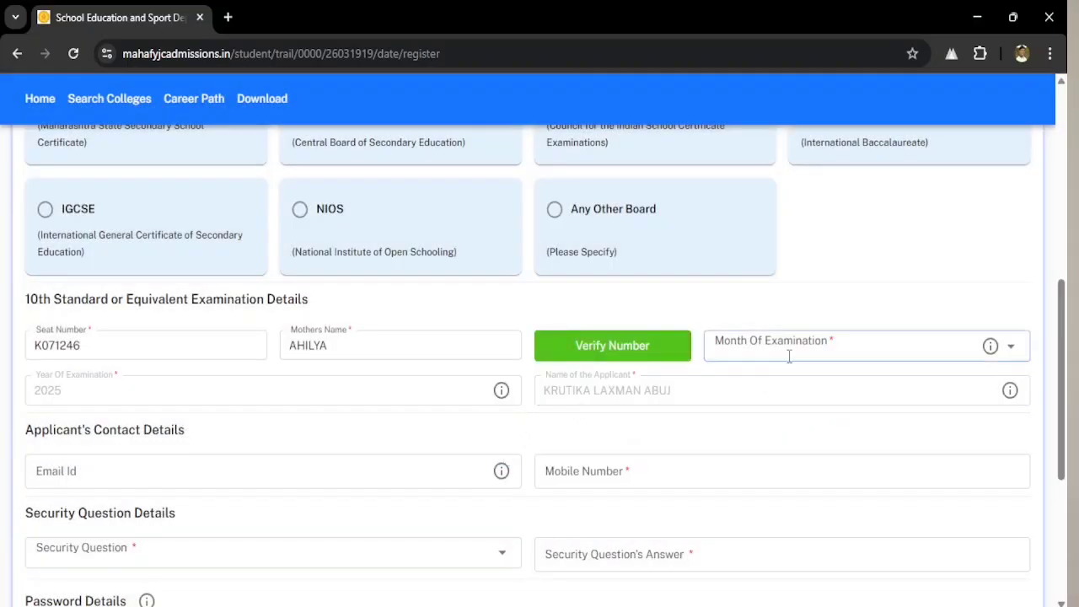
- Set the examination month to March and fill in the e-mail address and mobile number
{"action": "left_click", "coordinate": [792, 354]}
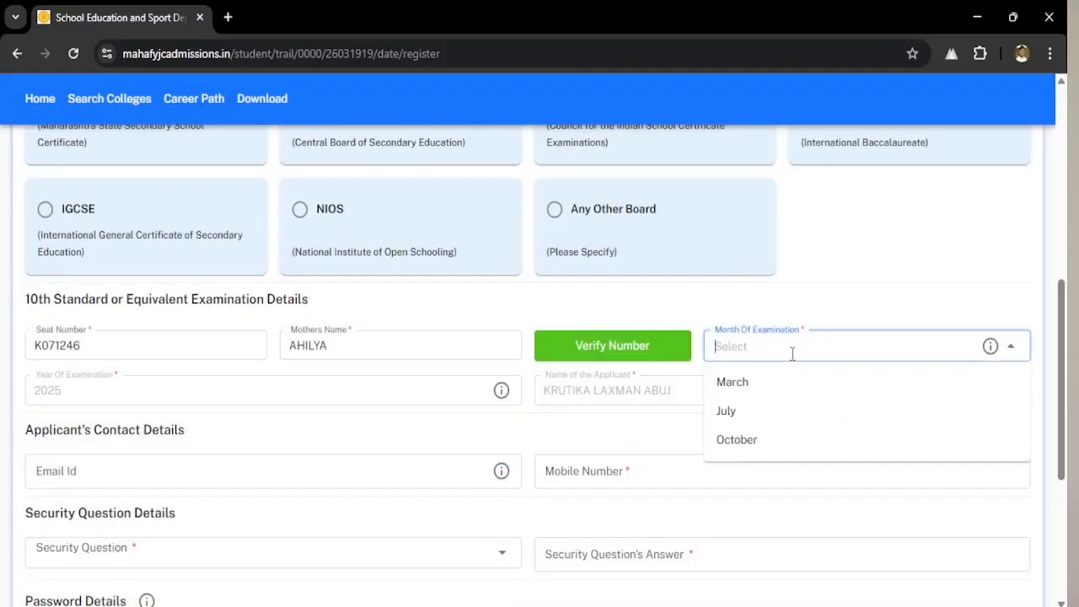
{"action": "left_click", "coordinate": [753, 381]}
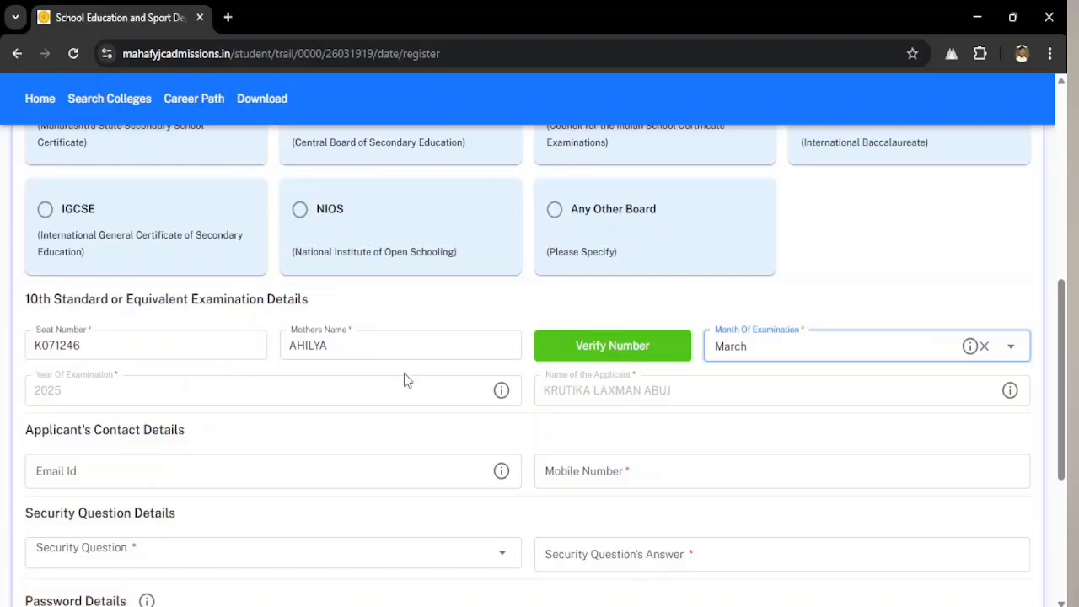
{"action": "scroll", "coordinate": [646, 402], "scroll_direction": "down", "scroll_amount": 1}
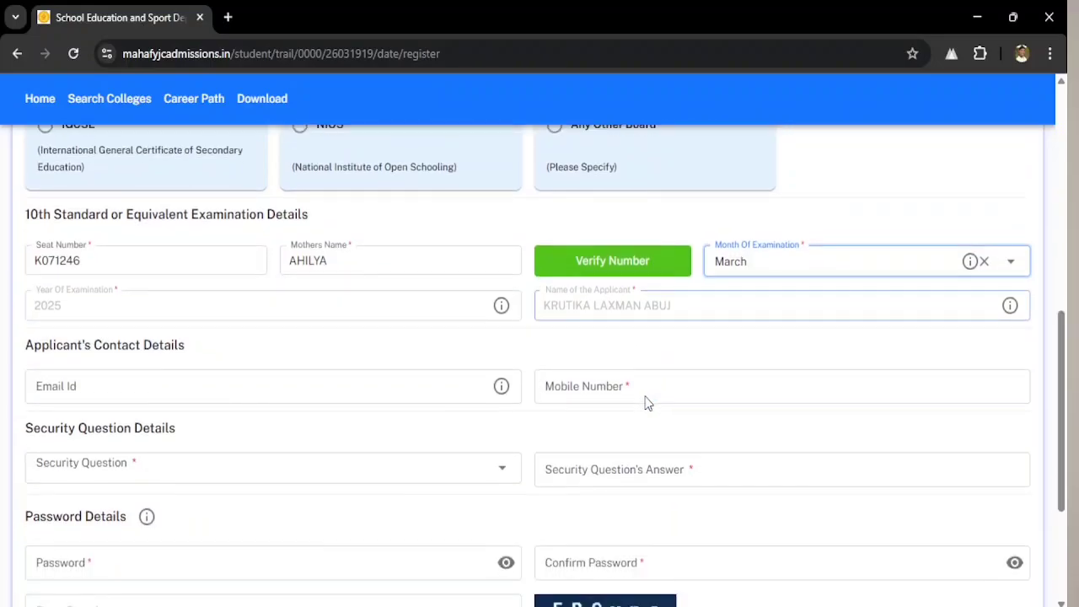
{"action": "left_click", "coordinate": [114, 392]}
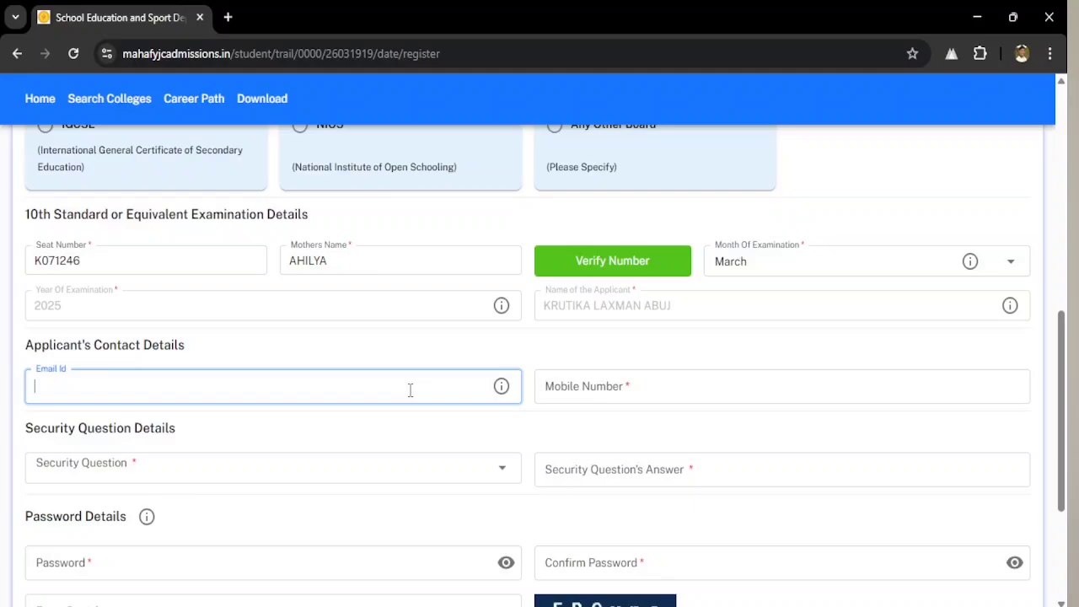
{"action": "left_click", "coordinate": [609, 393]}
{"action": "scroll", "coordinate": [612, 389], "scroll_direction": "down", "scroll_amount": 1}
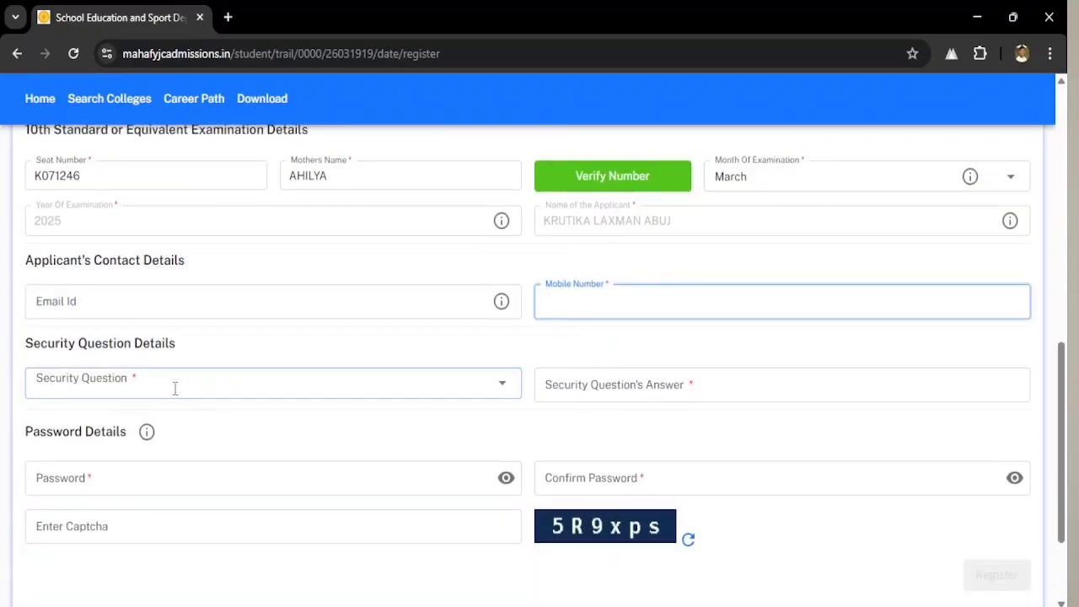
- Pick a security question, enter its answer, password and captcha, and submit the registration
{"action": "left_click", "coordinate": [176, 392]}
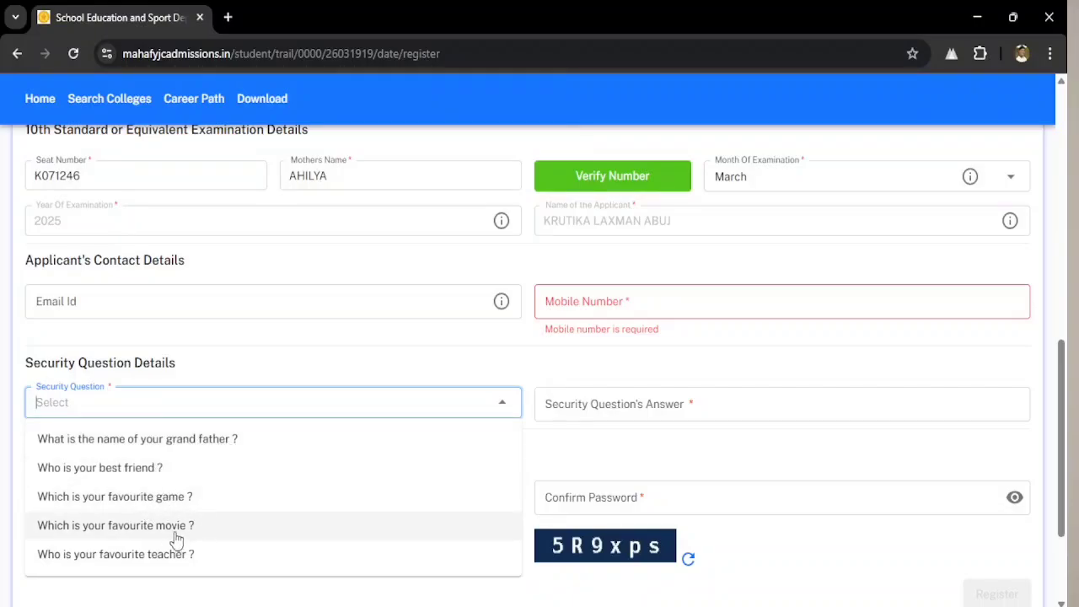
{"action": "scroll", "coordinate": [209, 525], "scroll_direction": "down", "scroll_amount": 1}
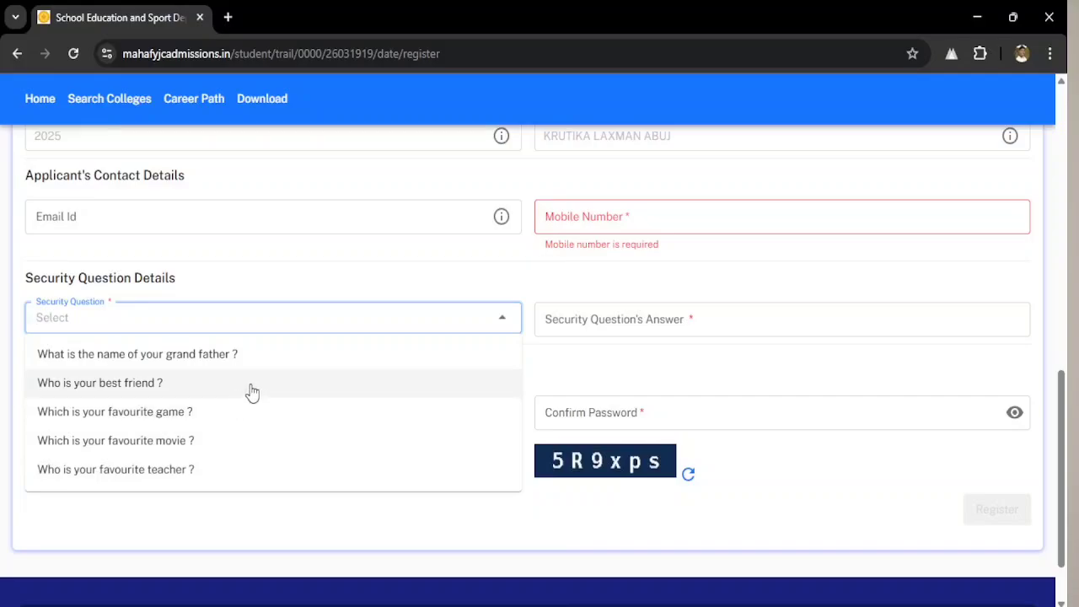
{"action": "left_click", "coordinate": [623, 323]}
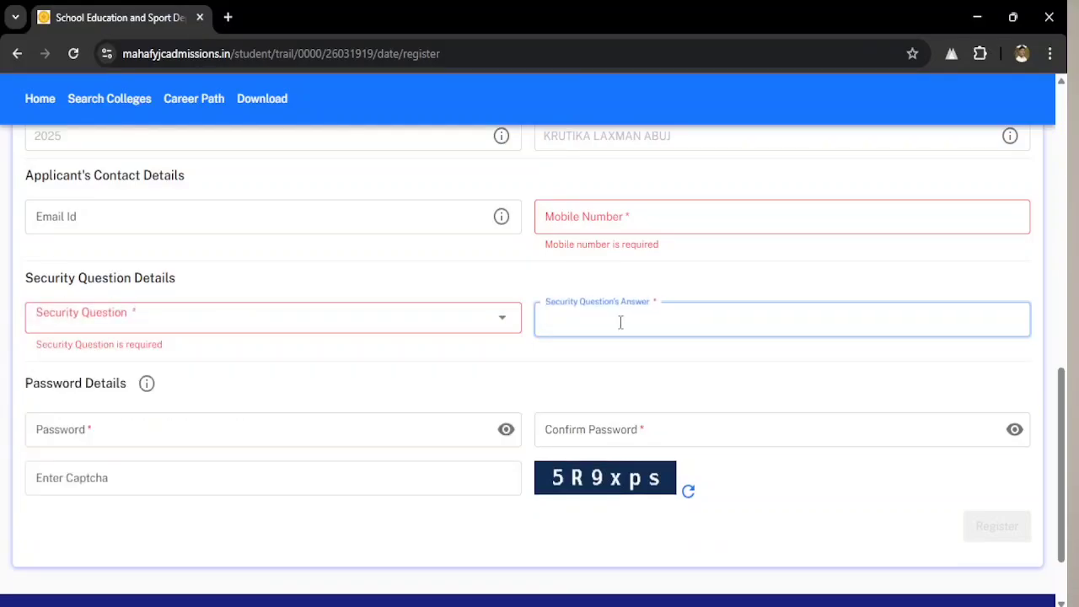
{"action": "left_click", "coordinate": [152, 427]}
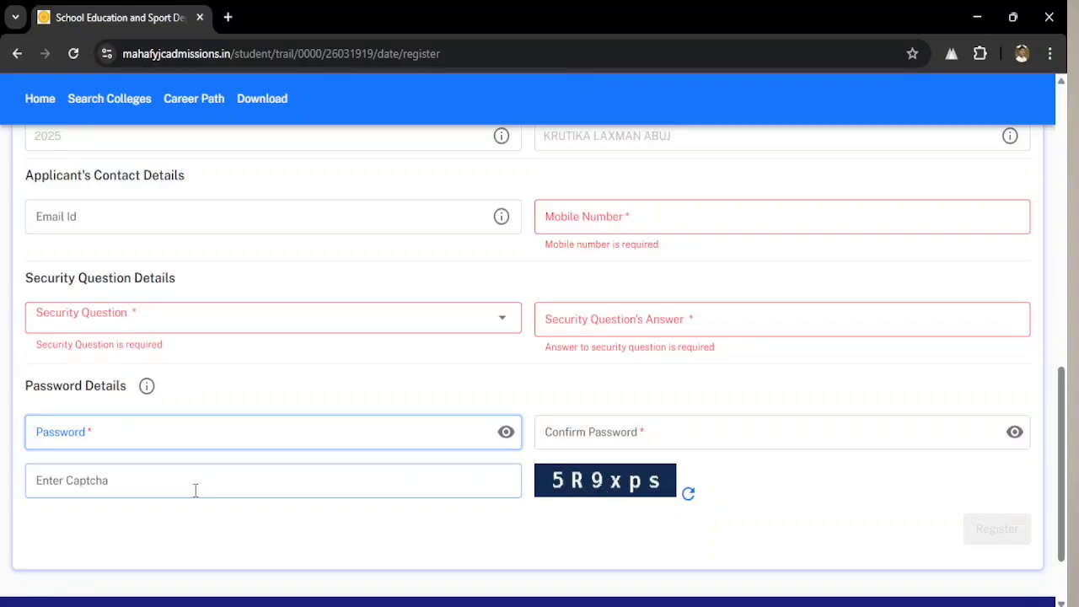
{"action": "left_click", "coordinate": [126, 484]}
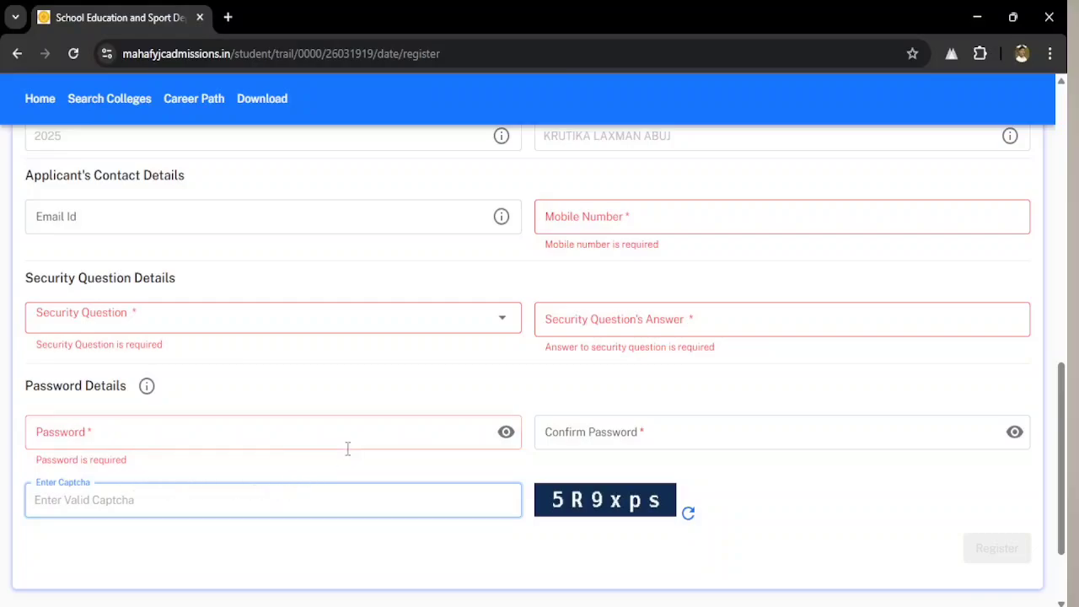
{"action": "scroll", "coordinate": [347, 449], "scroll_direction": "up", "scroll_amount": 2}
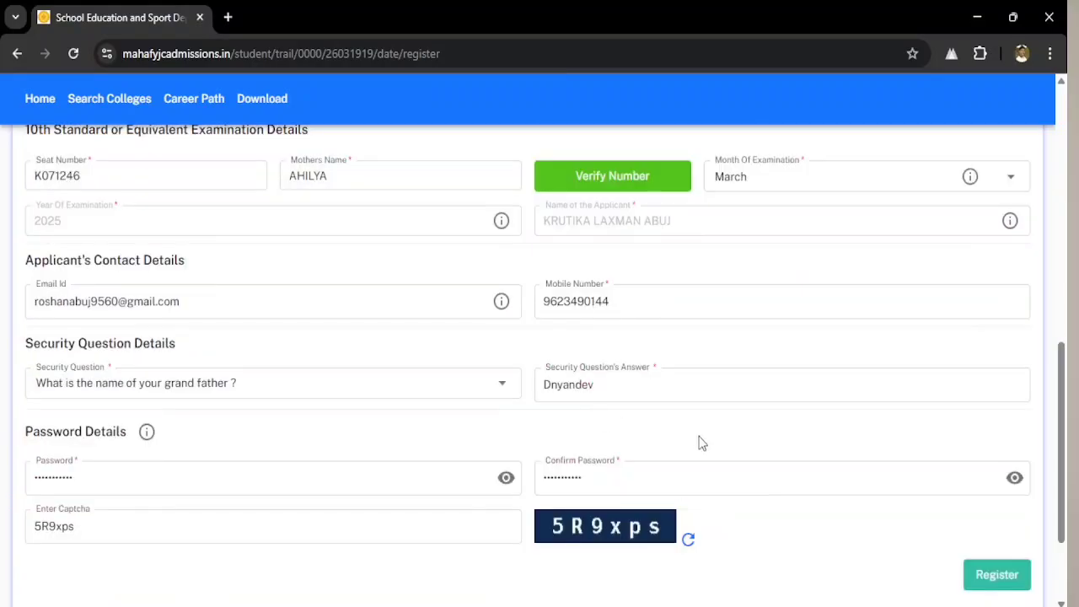
{"action": "scroll", "coordinate": [536, 399], "scroll_direction": "up", "scroll_amount": 2}
{"action": "scroll", "coordinate": [536, 398], "scroll_direction": "down", "scroll_amount": 4}
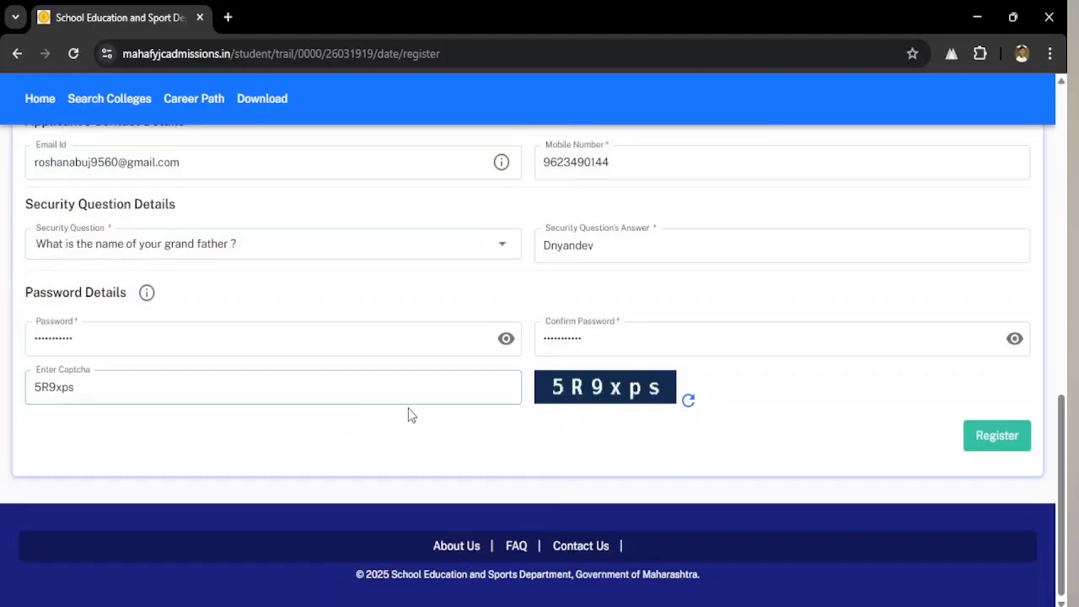
{"action": "left_click", "coordinate": [996, 440]}
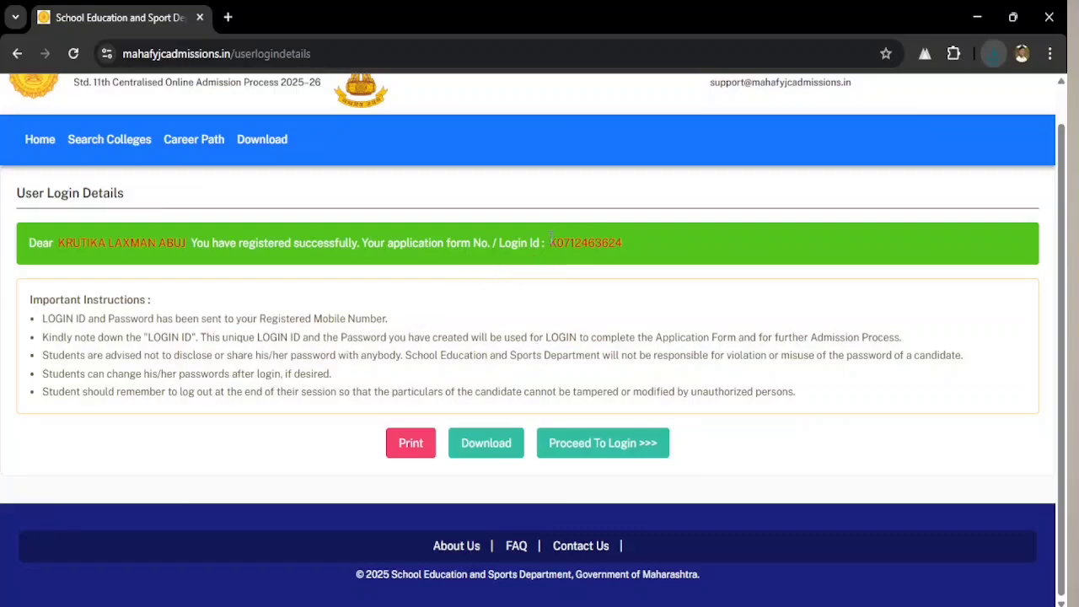
- Copy the new login ID, view the downloaded student_user_login.pdf, and return to the portal tab
{"action": "left_click_drag", "start_coordinate": [552, 240], "coordinate": [649, 244]}
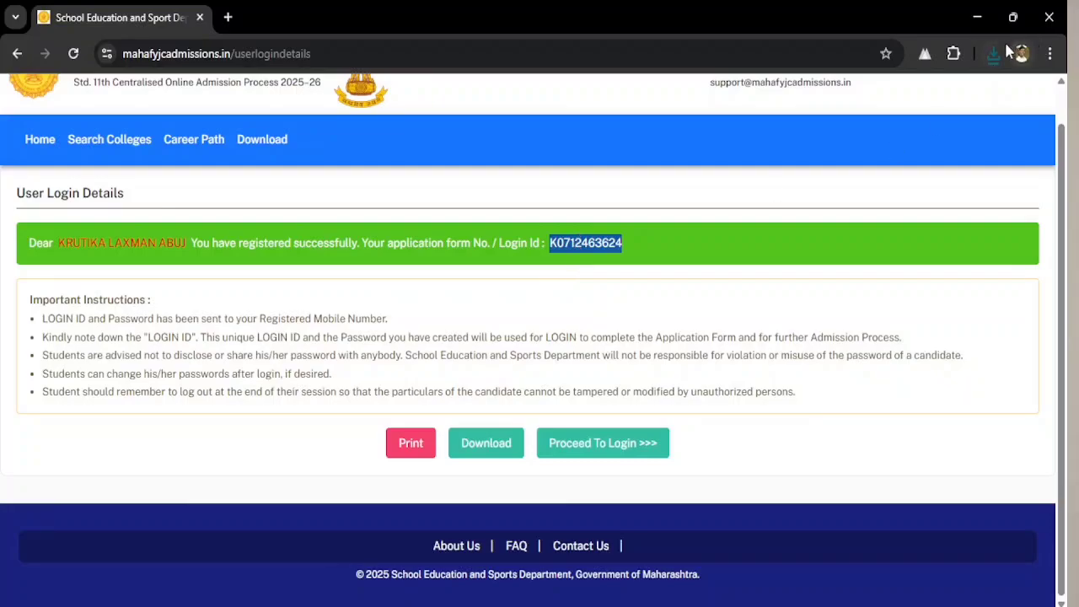
{"action": "left_click", "coordinate": [990, 56]}
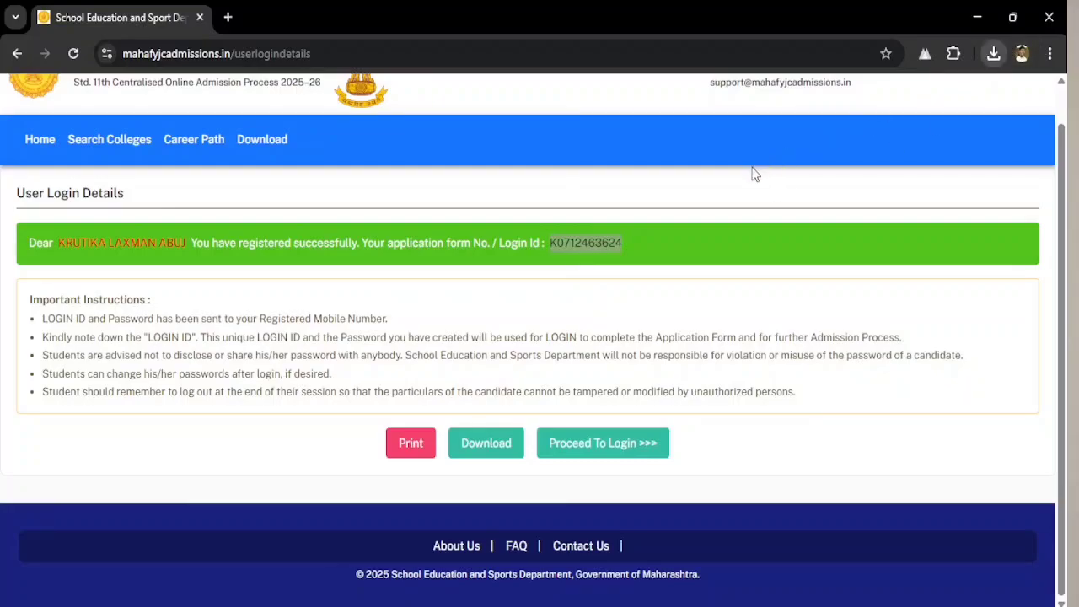
{"action": "left_click", "coordinate": [853, 135]}
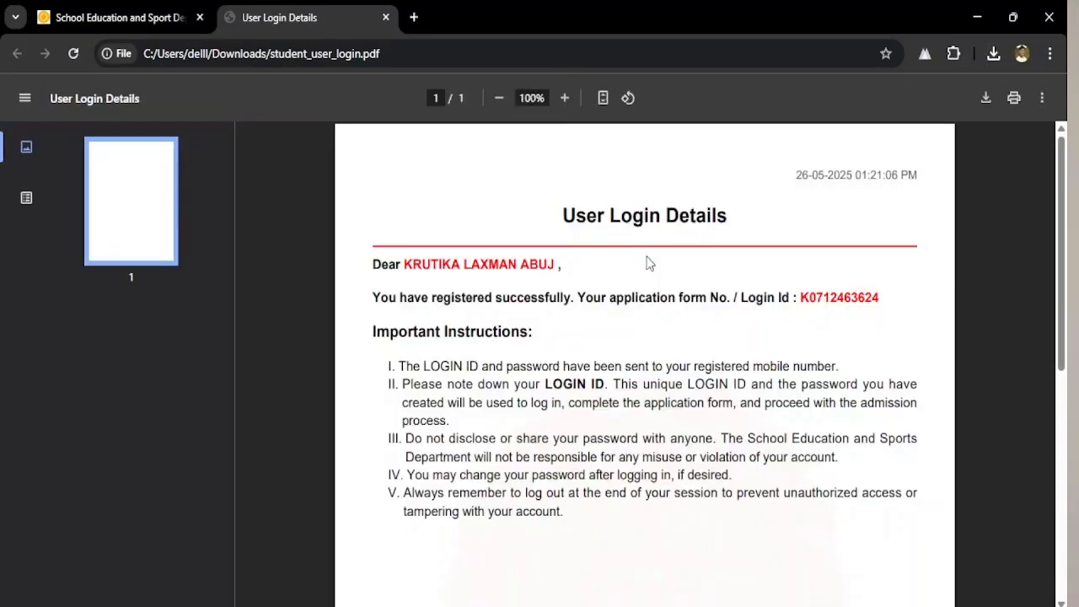
{"action": "scroll", "coordinate": [674, 330], "scroll_direction": "down", "scroll_amount": 2}
{"action": "scroll", "coordinate": [681, 348], "scroll_direction": "up", "scroll_amount": 2}
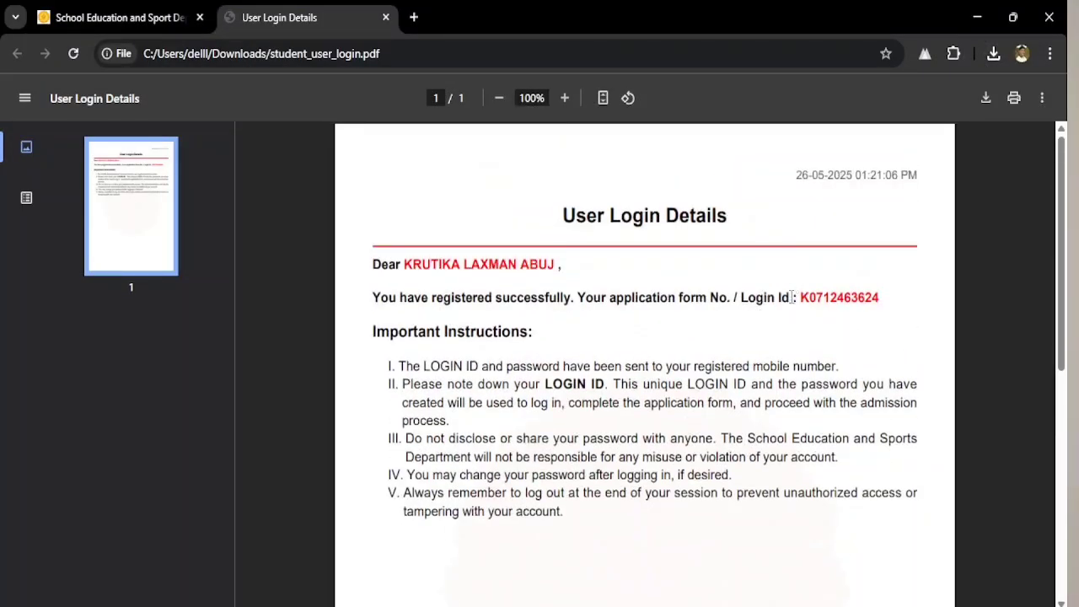
{"action": "scroll", "coordinate": [790, 302], "scroll_direction": "down", "scroll_amount": 2}
{"action": "scroll", "coordinate": [782, 308], "scroll_direction": "up", "scroll_amount": 2}
{"action": "left_click", "coordinate": [166, 8]}
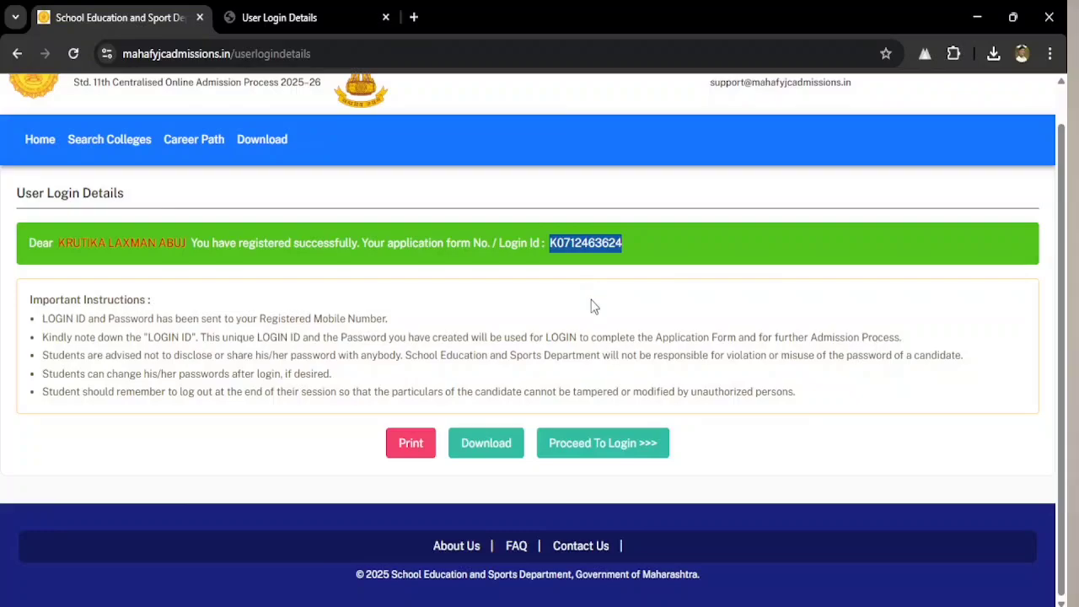
- Log in with the new login ID, with the password masked, to reach the applicant dashboard
{"action": "left_click", "coordinate": [624, 440]}
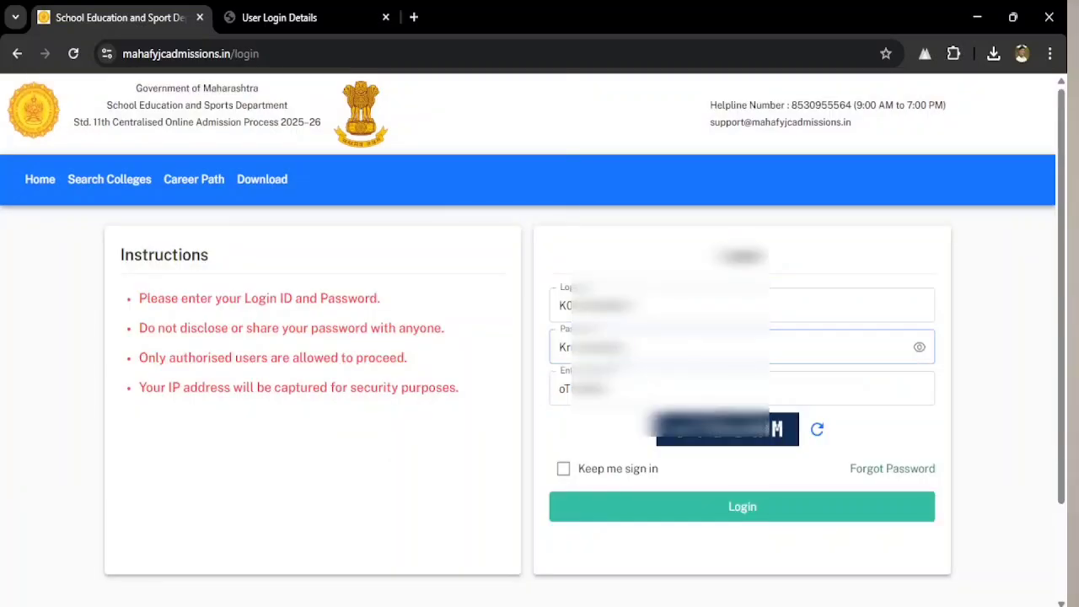
{"action": "left_click", "coordinate": [919, 348]}
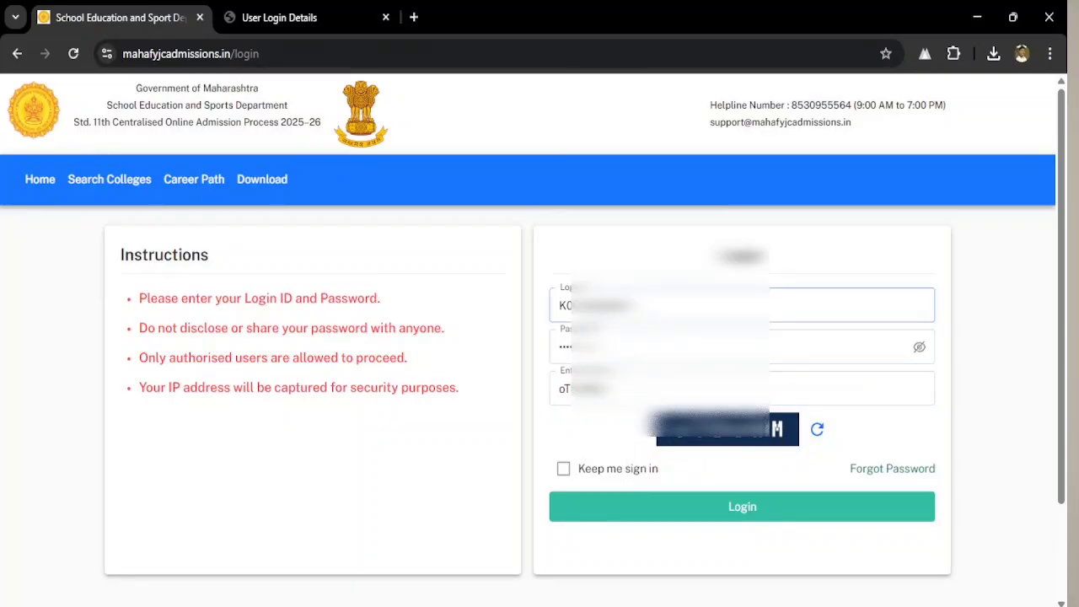
{"action": "left_click", "coordinate": [743, 508]}
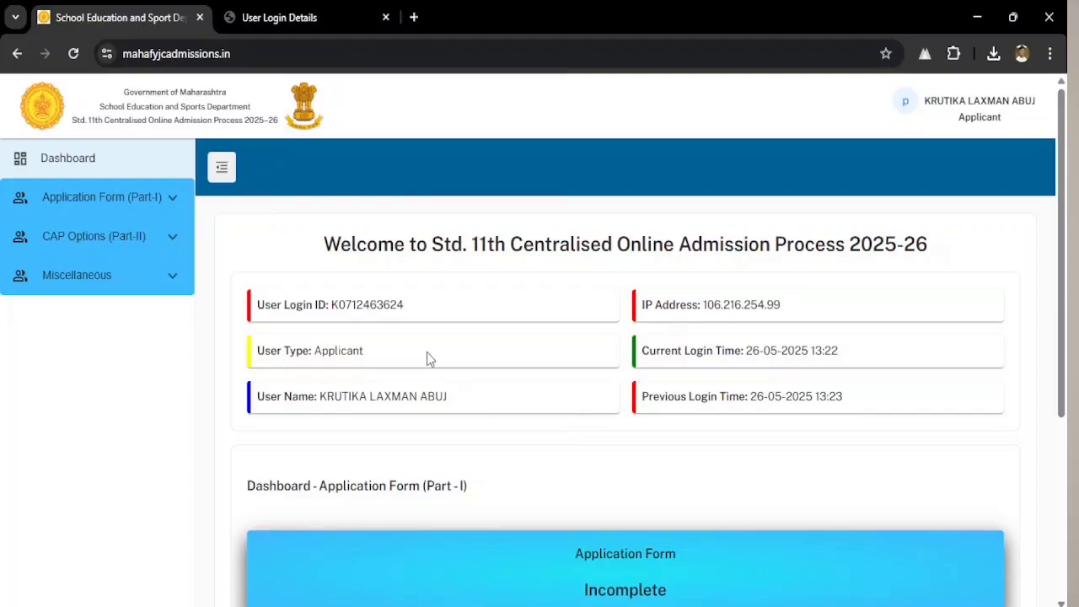
{"action": "scroll", "coordinate": [504, 364], "scroll_direction": "down", "scroll_amount": 2}
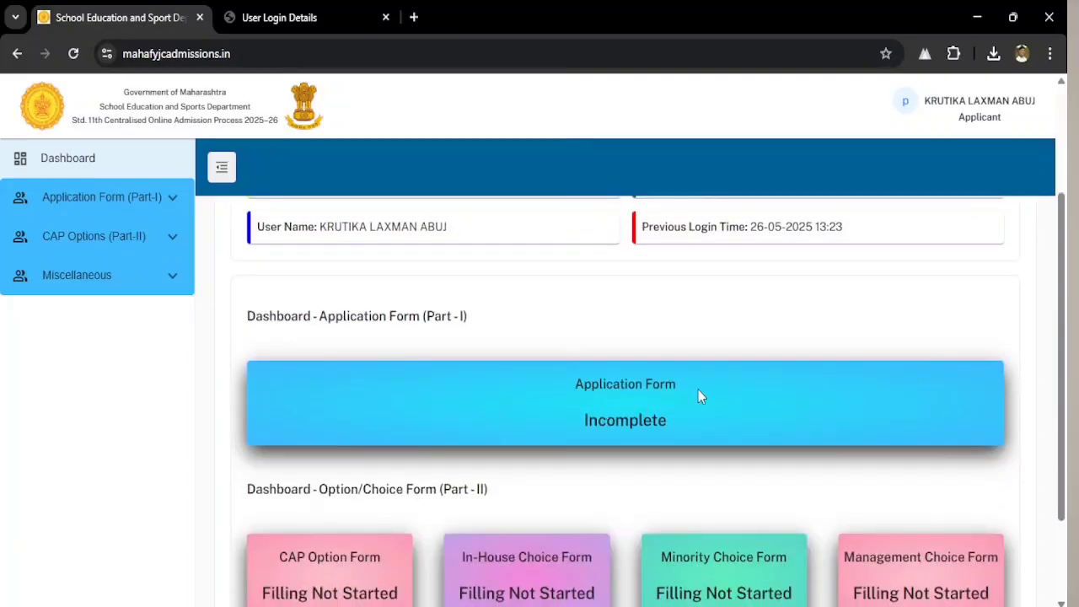
{"action": "scroll", "coordinate": [670, 441], "scroll_direction": "up", "scroll_amount": 2}
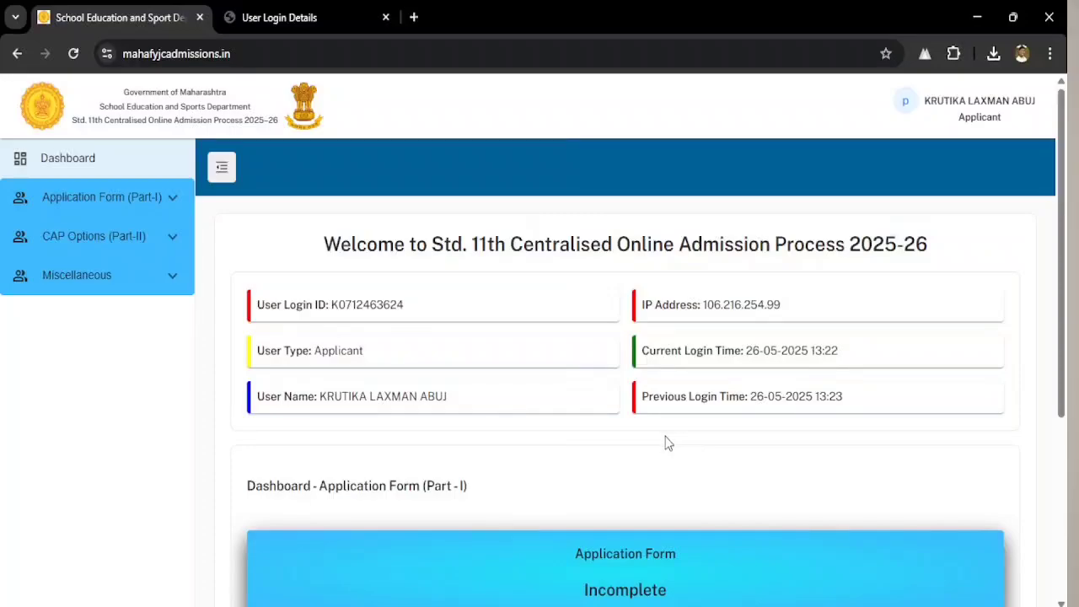
- Review the prefilled Registration Details of Application Form (Part-I) and continue to Personal Details
{"action": "left_click", "coordinate": [103, 205]}
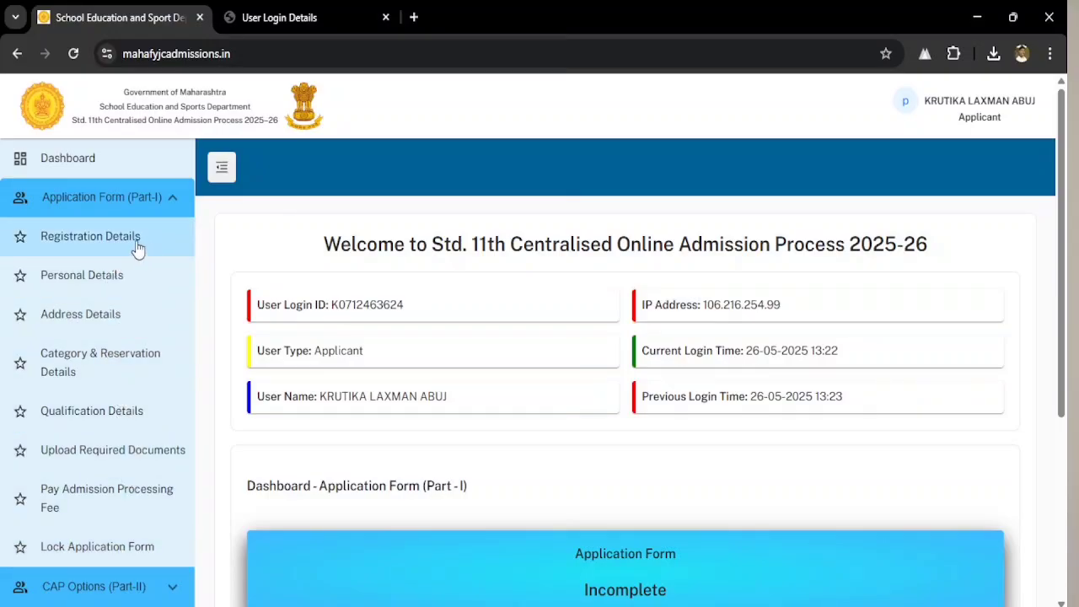
{"action": "left_click", "coordinate": [109, 243]}
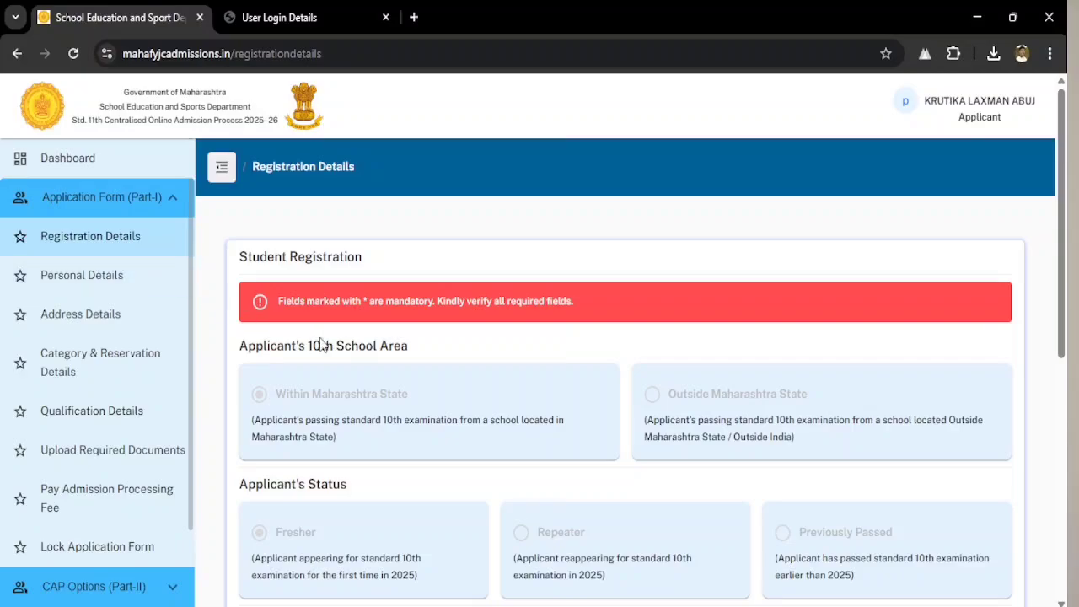
{"action": "scroll", "coordinate": [474, 400], "scroll_direction": "down", "scroll_amount": 3}
{"action": "scroll", "coordinate": [614, 406], "scroll_direction": "down", "scroll_amount": 4}
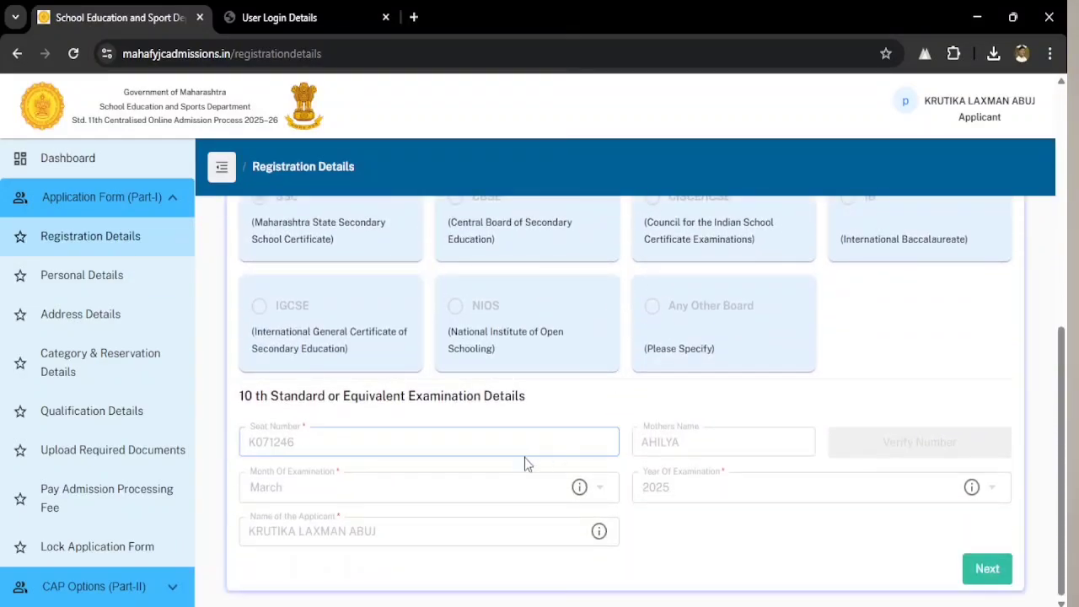
{"action": "scroll", "coordinate": [561, 472], "scroll_direction": "up", "scroll_amount": 2}
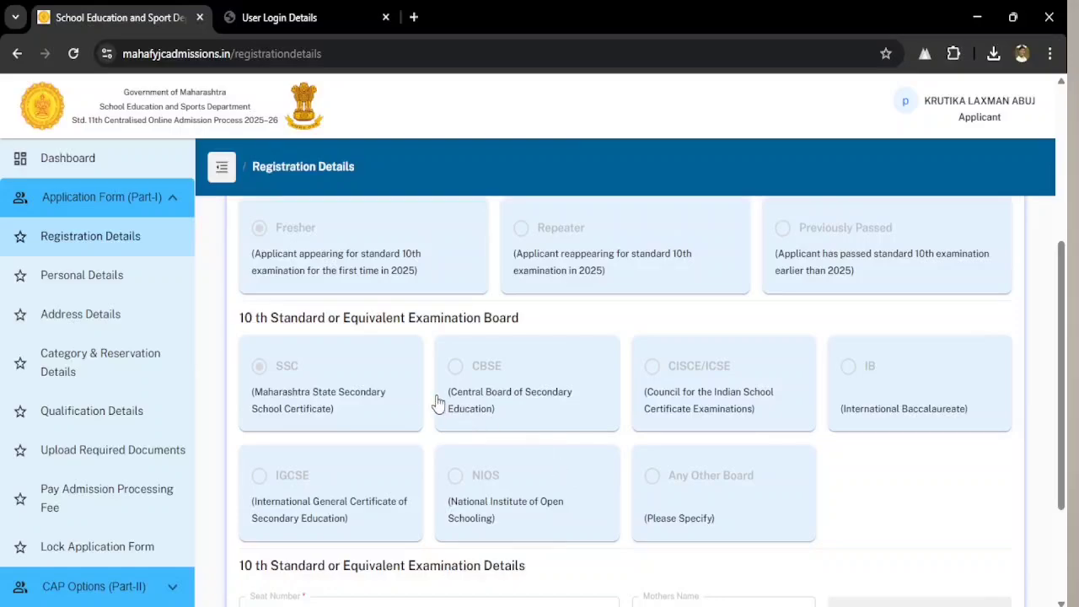
{"action": "scroll", "coordinate": [407, 390], "scroll_direction": "up", "scroll_amount": 2}
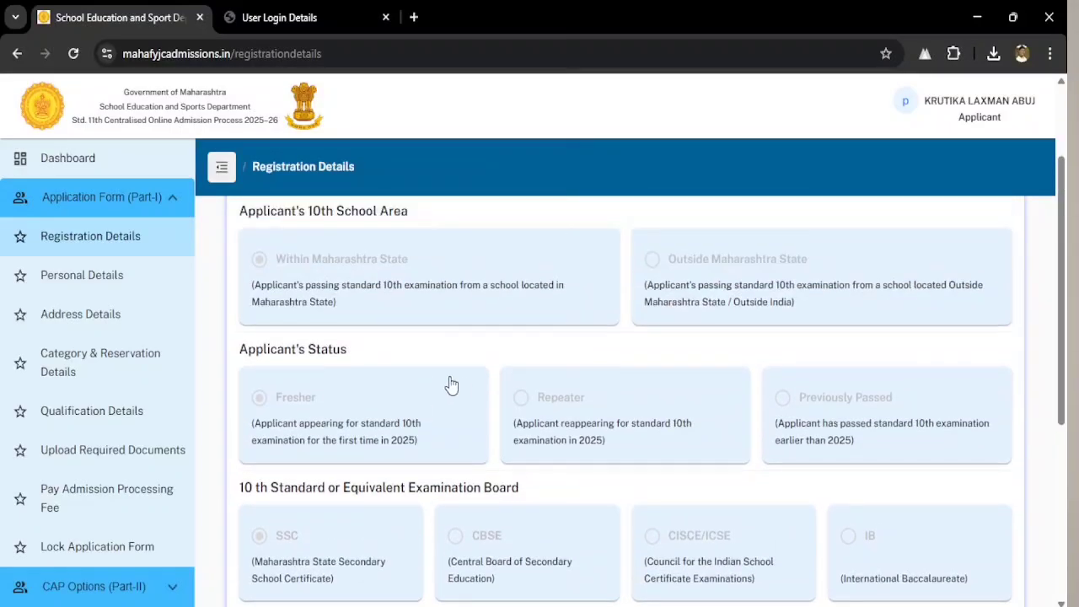
{"action": "scroll", "coordinate": [450, 381], "scroll_direction": "down", "scroll_amount": 2}
{"action": "scroll", "coordinate": [463, 389], "scroll_direction": "down", "scroll_amount": 2}
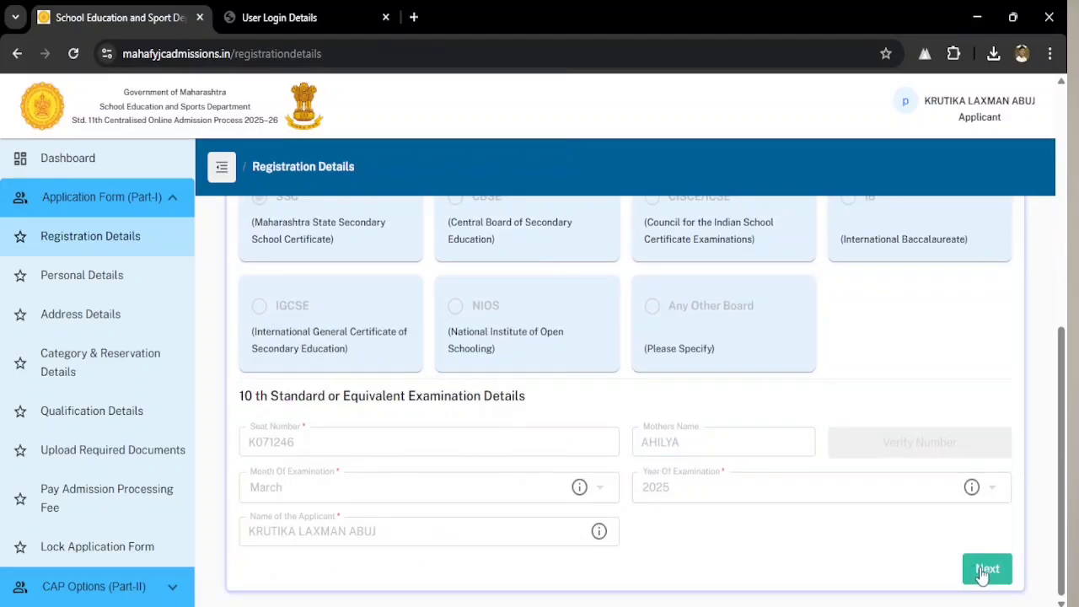
{"action": "left_click", "coordinate": [984, 570]}
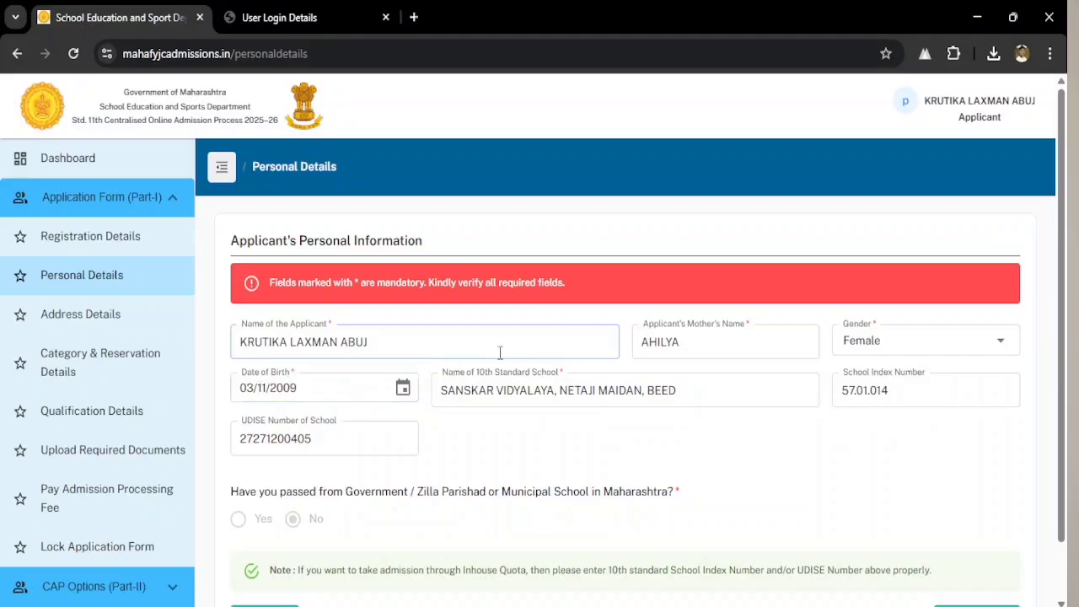
- Save the prefilled Personal Details with Save & Next to reach Address Details
{"action": "scroll", "coordinate": [613, 355], "scroll_direction": "down", "scroll_amount": 1}
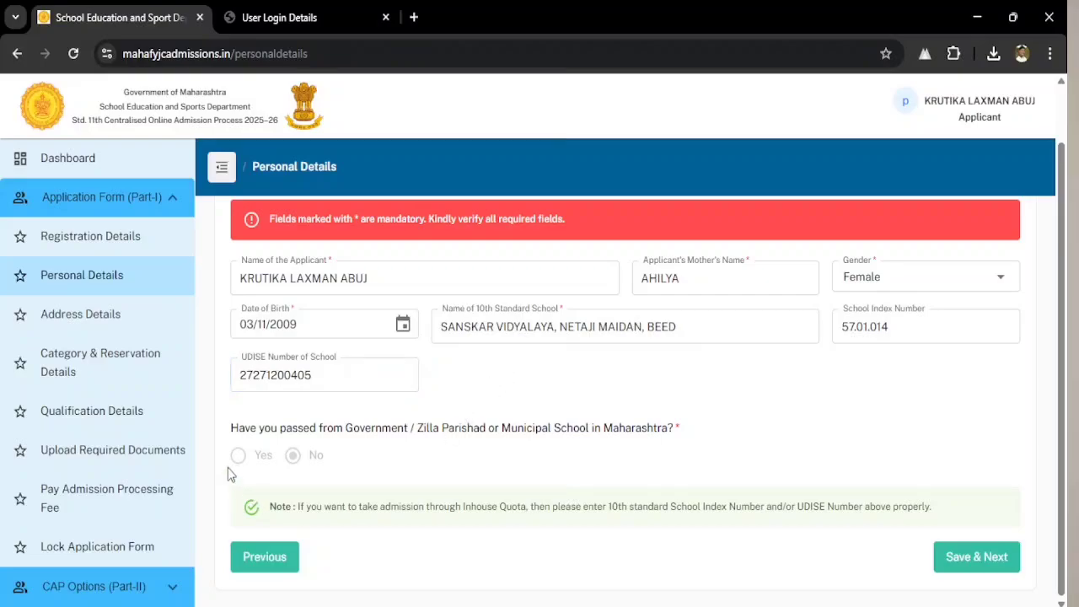
{"action": "left_click", "coordinate": [988, 570]}
- Check the correspondence address, save it, and move on to Category & Reservation Details
{"action": "left_click", "coordinate": [308, 345]}
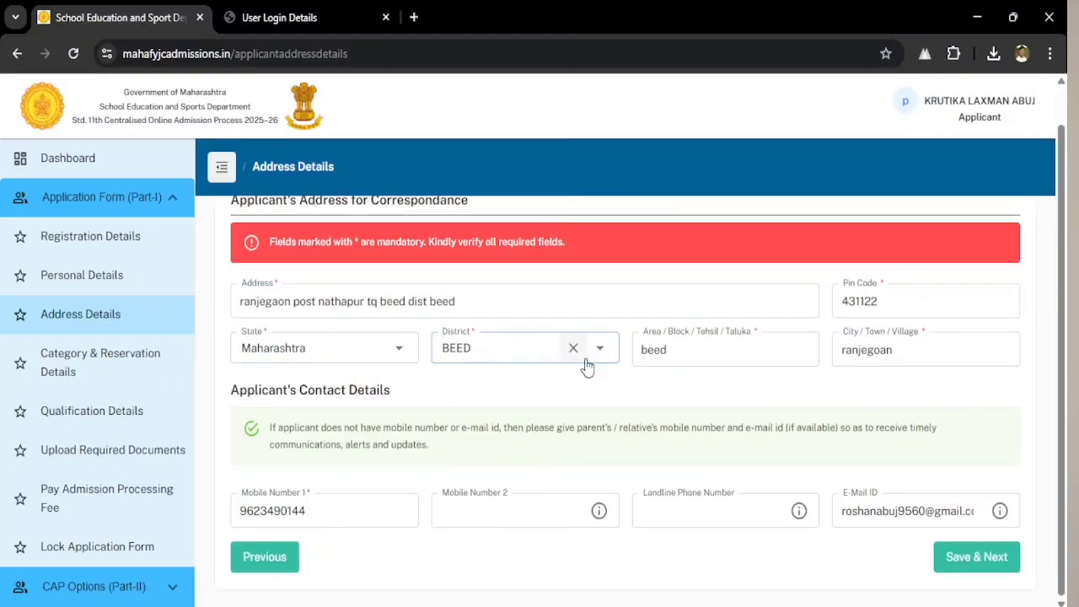
{"action": "scroll", "coordinate": [897, 350], "scroll_direction": "up", "scroll_amount": 1}
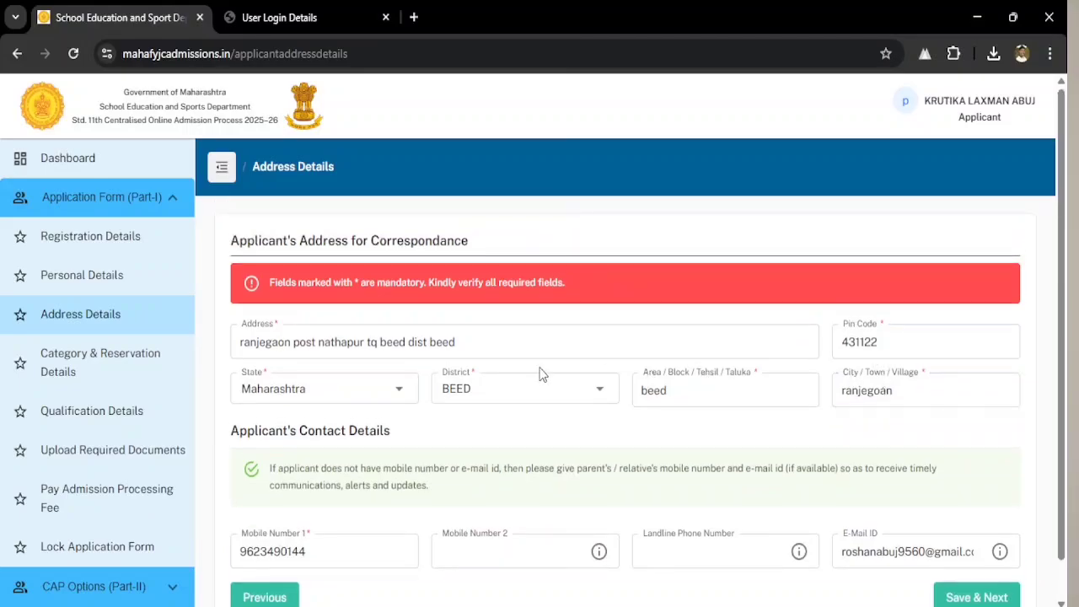
{"action": "scroll", "coordinate": [910, 472], "scroll_direction": "down", "scroll_amount": 1}
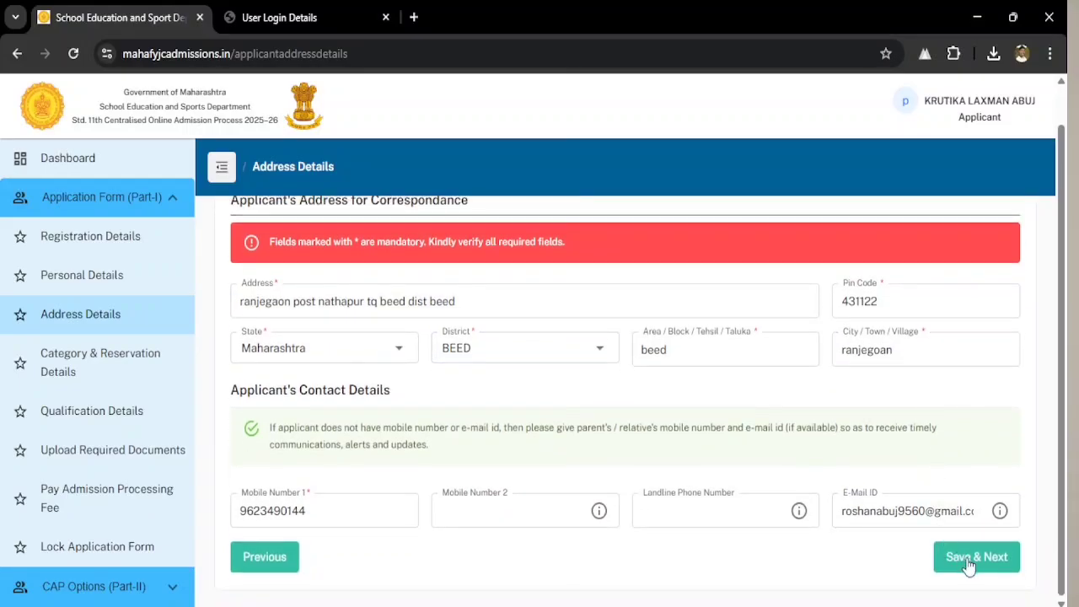
{"action": "left_click", "coordinate": [967, 563]}
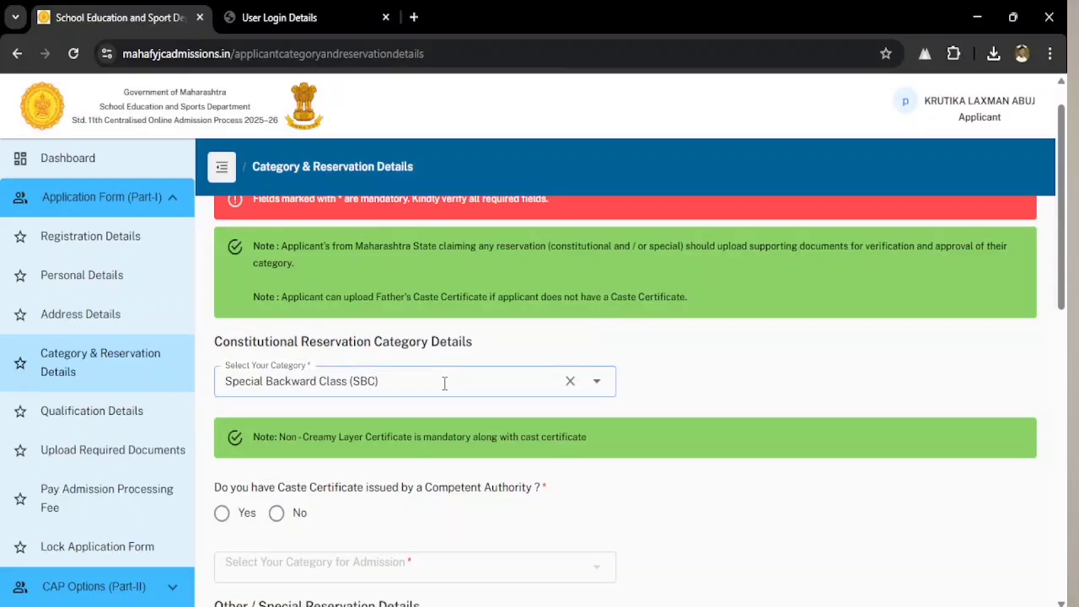
- Switch the reservation category from Special Backward Class (SBC) to General / Open
{"action": "left_click", "coordinate": [444, 383]}
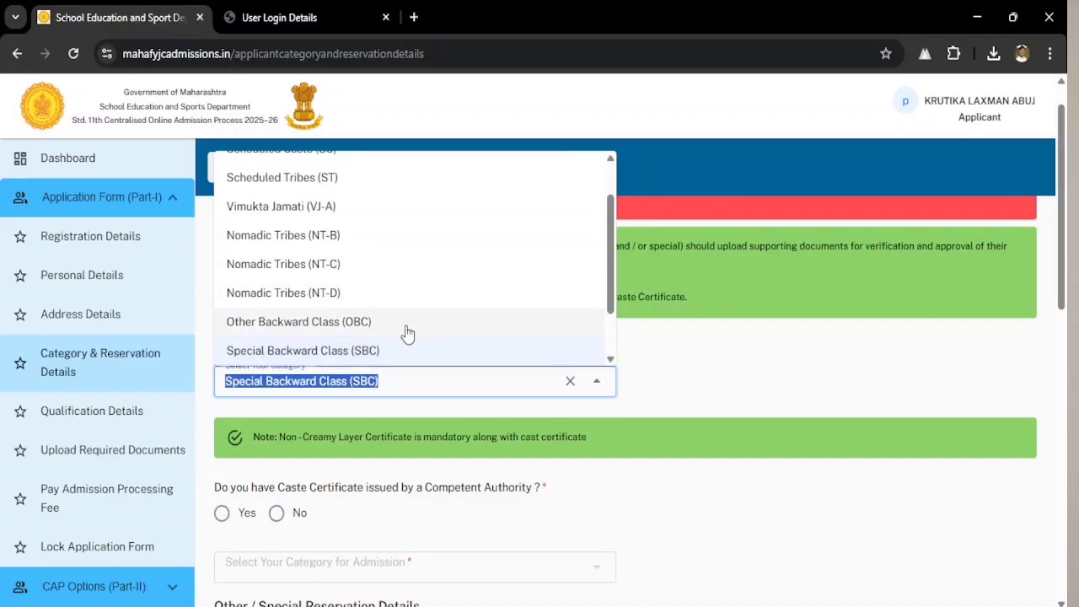
{"action": "scroll", "coordinate": [396, 320], "scroll_direction": "up", "scroll_amount": 2}
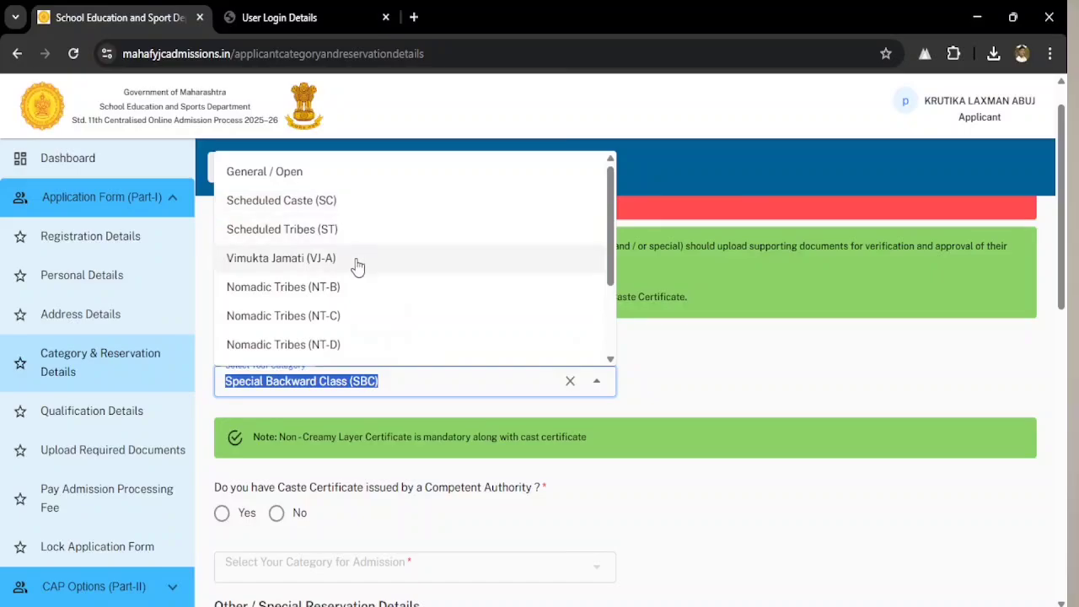
{"action": "scroll", "coordinate": [369, 290], "scroll_direction": "down", "scroll_amount": 2}
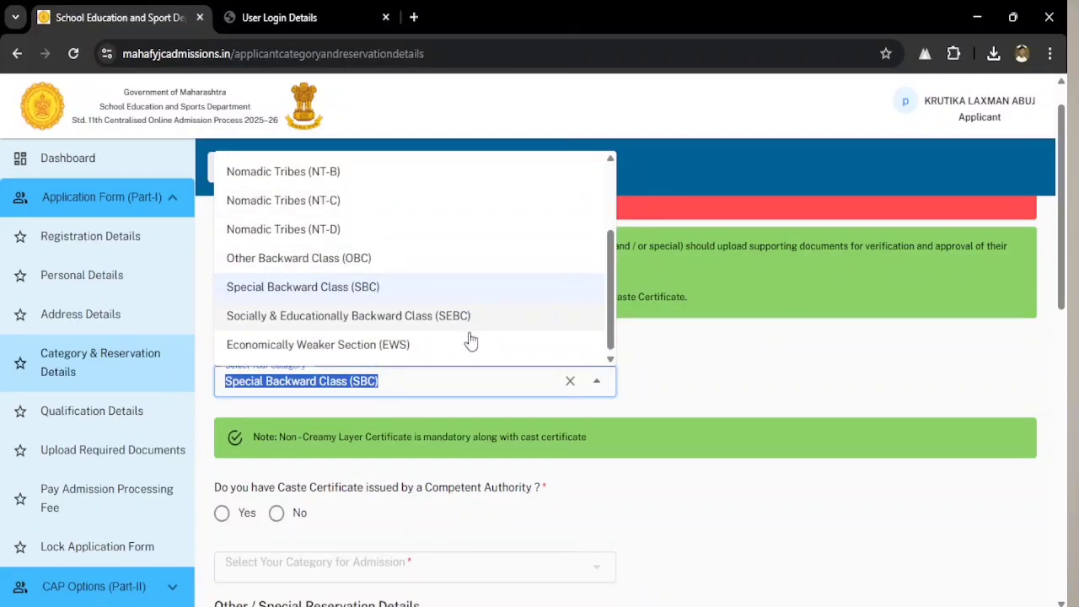
{"action": "scroll", "coordinate": [468, 341], "scroll_direction": "down", "scroll_amount": 1}
{"action": "scroll", "coordinate": [455, 342], "scroll_direction": "down", "scroll_amount": 2}
{"action": "scroll", "coordinate": [458, 342], "scroll_direction": "up", "scroll_amount": 2}
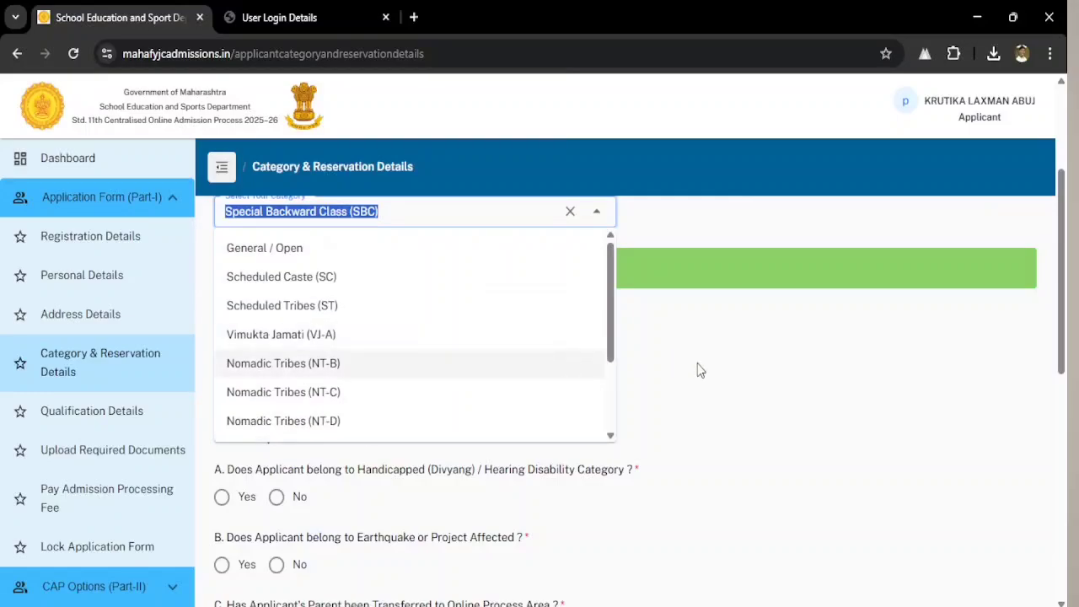
{"action": "scroll", "coordinate": [702, 379], "scroll_direction": "up", "scroll_amount": 2}
{"action": "scroll", "coordinate": [371, 241], "scroll_direction": "down", "scroll_amount": 2}
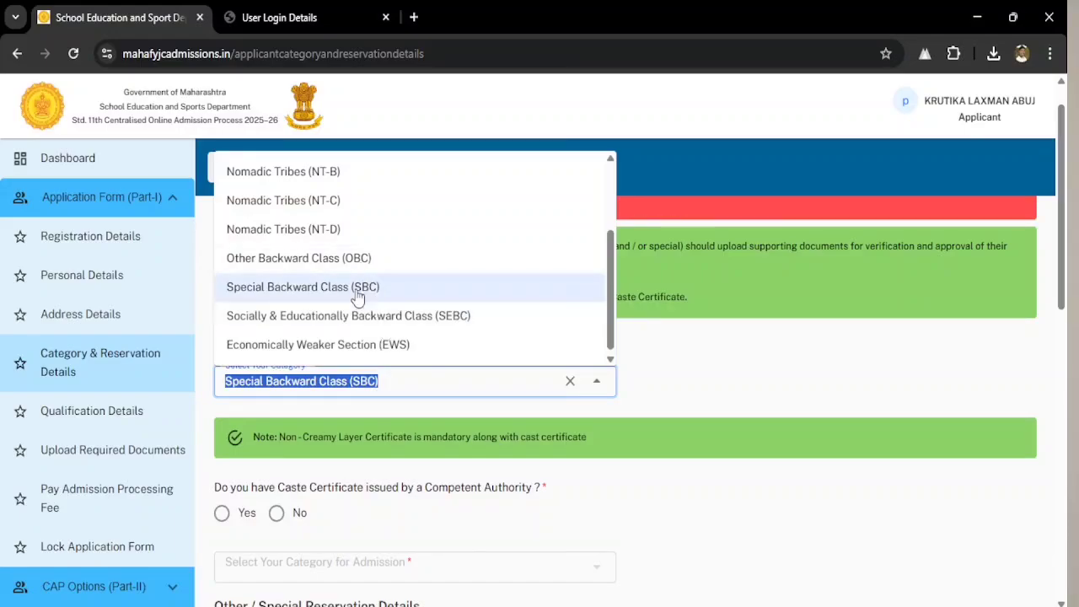
{"action": "scroll", "coordinate": [360, 291], "scroll_direction": "up", "scroll_amount": 3}
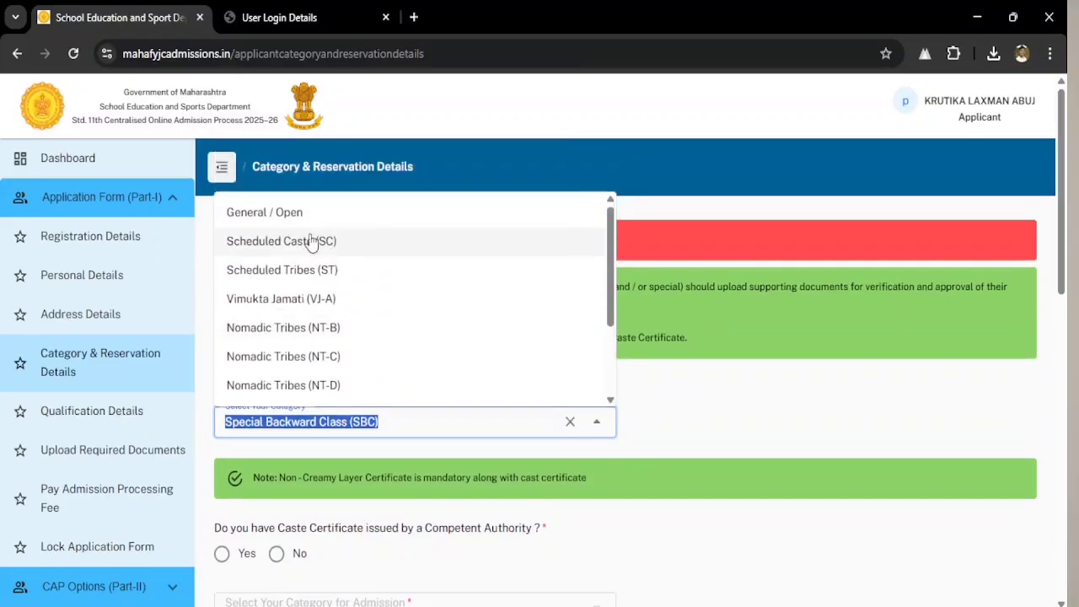
{"action": "left_click", "coordinate": [298, 214]}
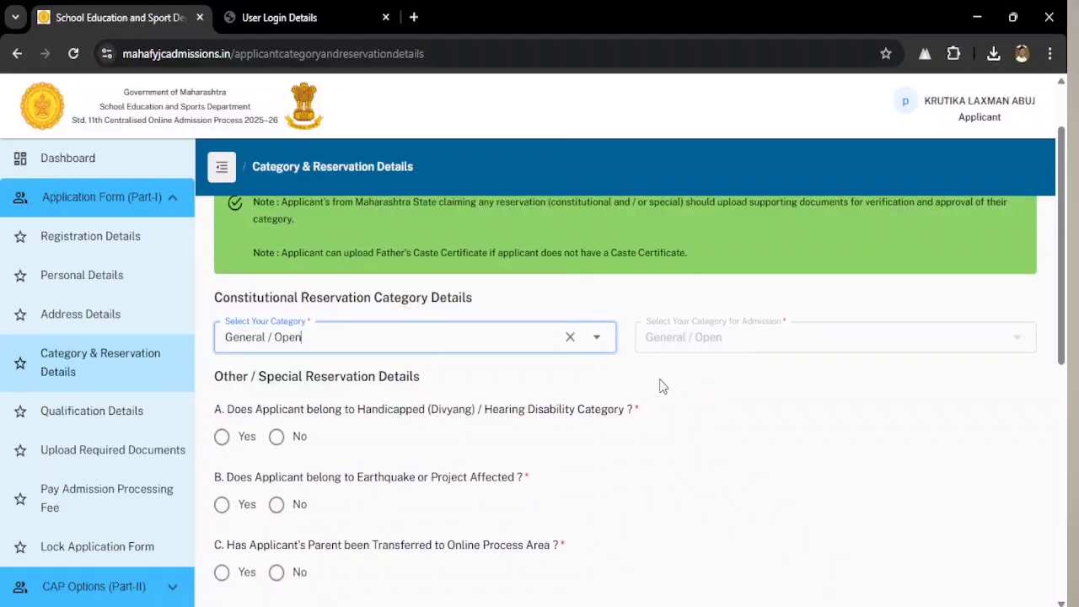
{"action": "left_click", "coordinate": [707, 351]}
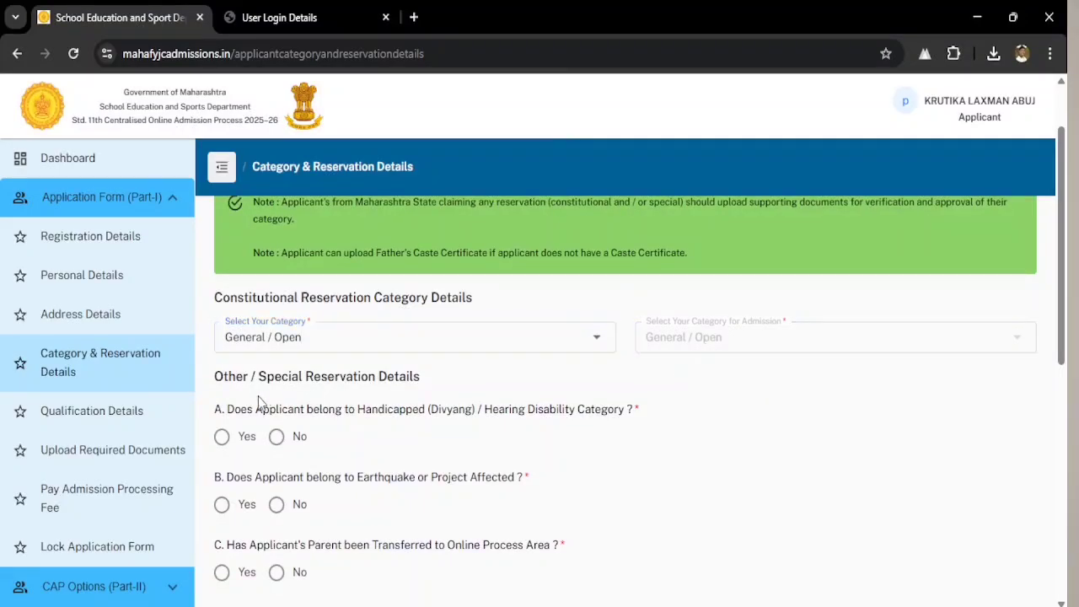
- Keep General / Open, answer No to the disability question, and review the remaining quota questions down to Save And Next
{"action": "scroll", "coordinate": [415, 432], "scroll_direction": "down", "scroll_amount": 1}
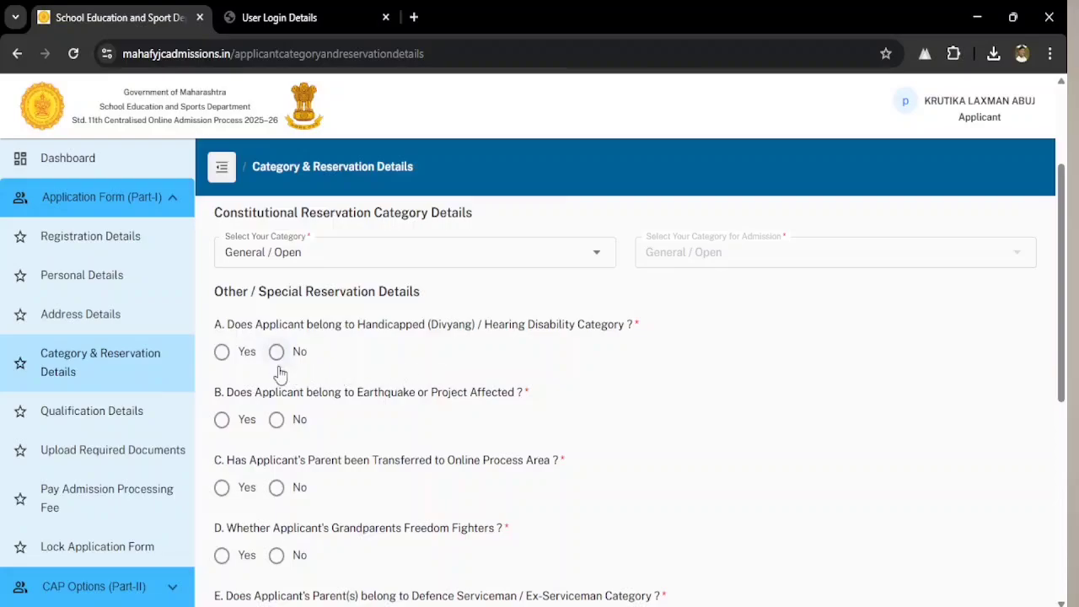
{"action": "left_click", "coordinate": [222, 351]}
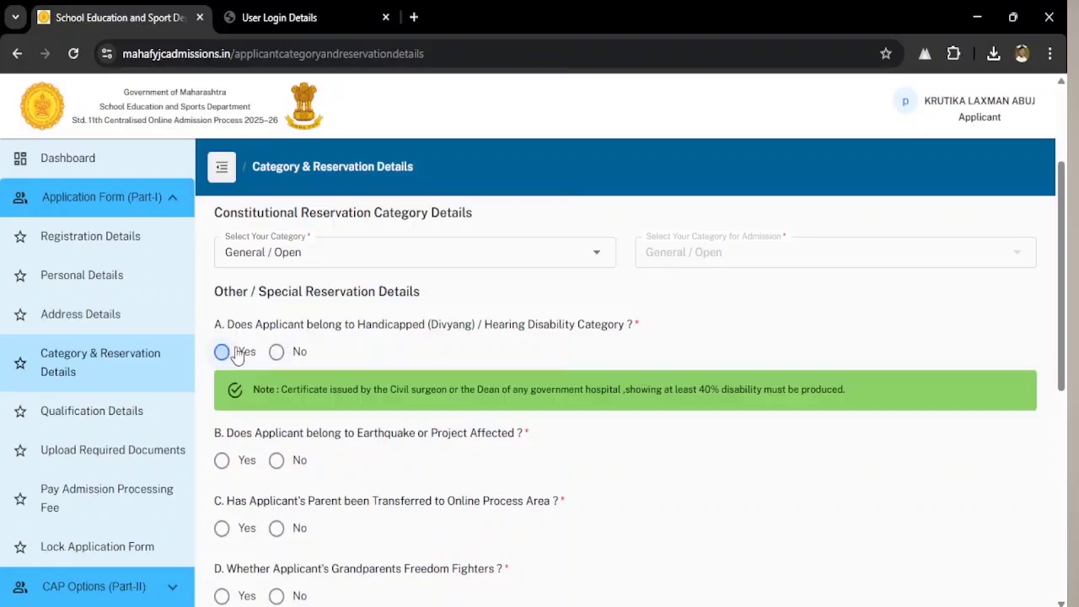
{"action": "left_click", "coordinate": [276, 352]}
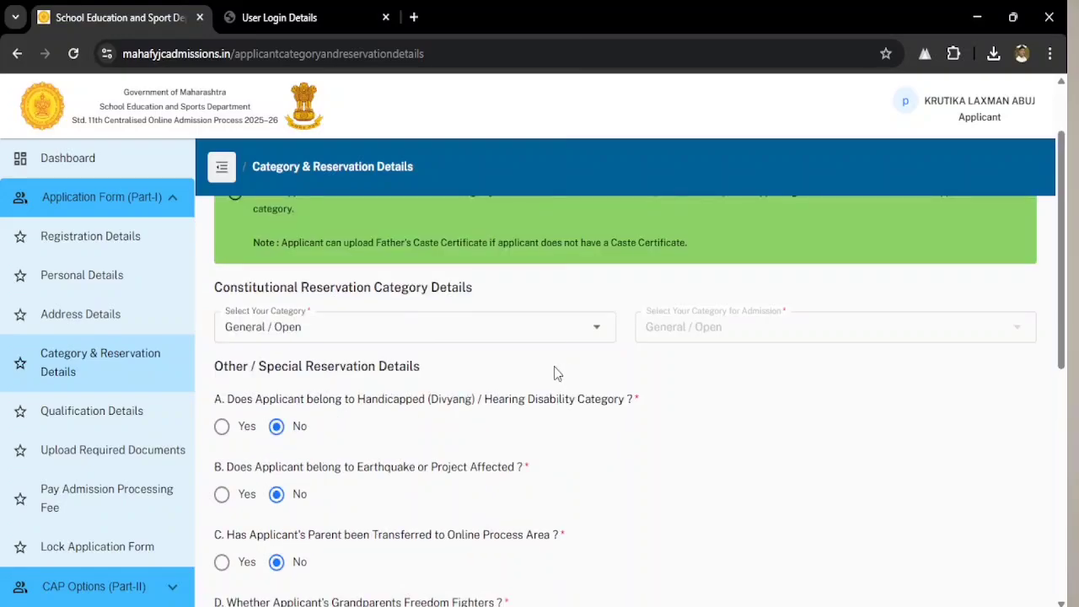
{"action": "scroll", "coordinate": [556, 374], "scroll_direction": "down", "scroll_amount": 2}
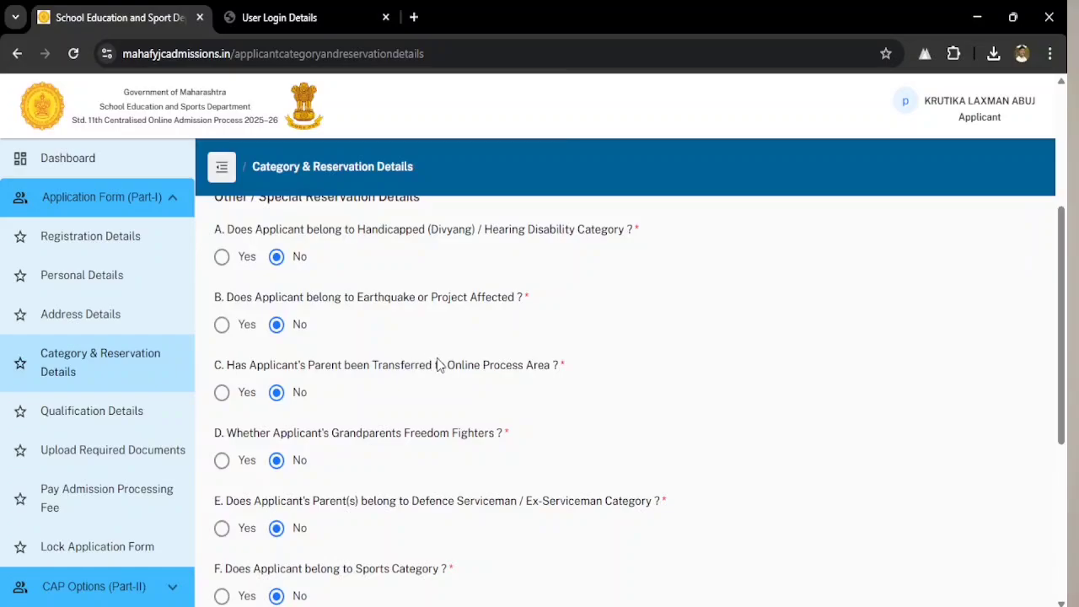
{"action": "scroll", "coordinate": [438, 364], "scroll_direction": "up", "scroll_amount": 1}
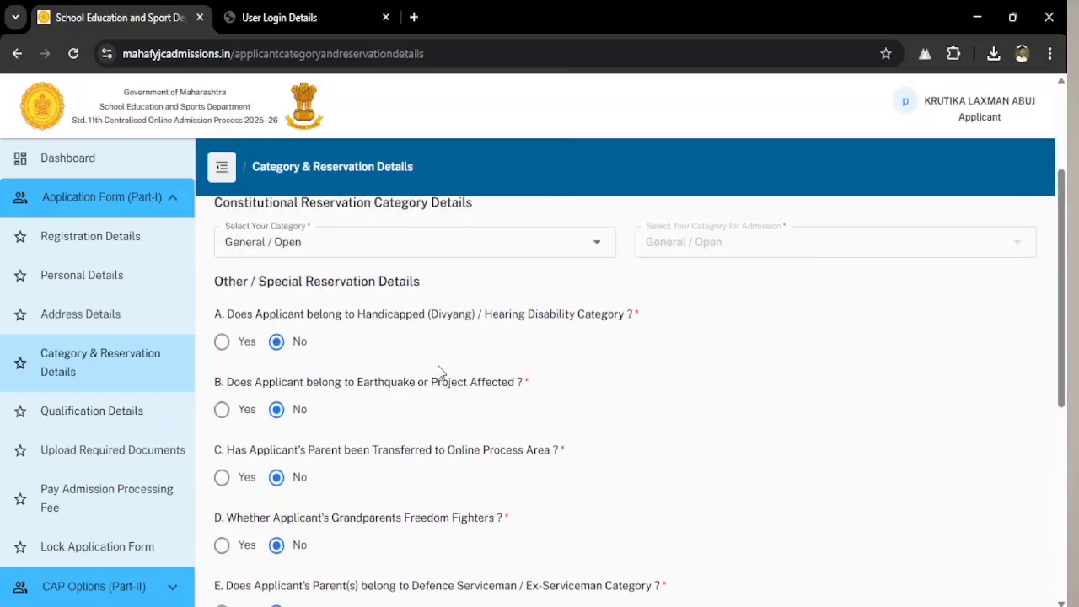
{"action": "scroll", "coordinate": [437, 371], "scroll_direction": "down", "scroll_amount": 1}
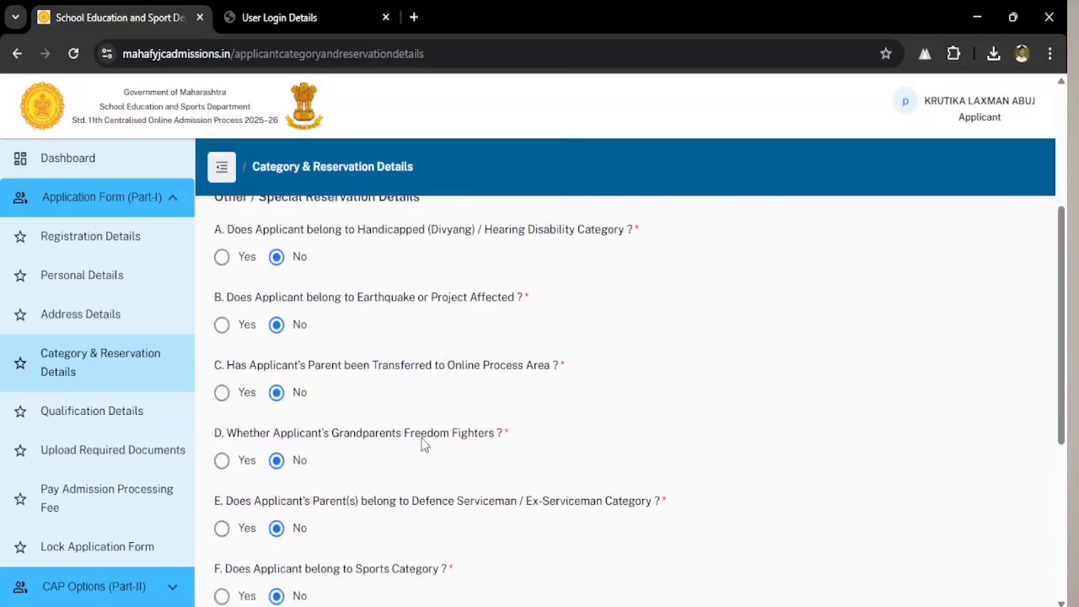
{"action": "scroll", "coordinate": [472, 447], "scroll_direction": "down", "scroll_amount": 1}
{"action": "scroll", "coordinate": [487, 448], "scroll_direction": "down", "scroll_amount": 3}
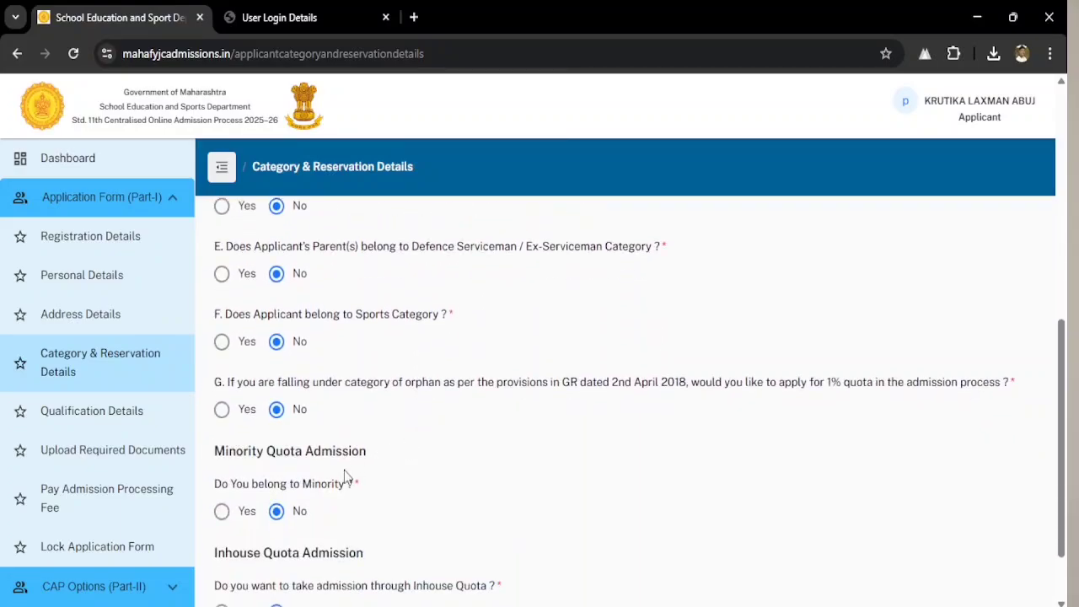
{"action": "scroll", "coordinate": [345, 480], "scroll_direction": "down", "scroll_amount": 1}
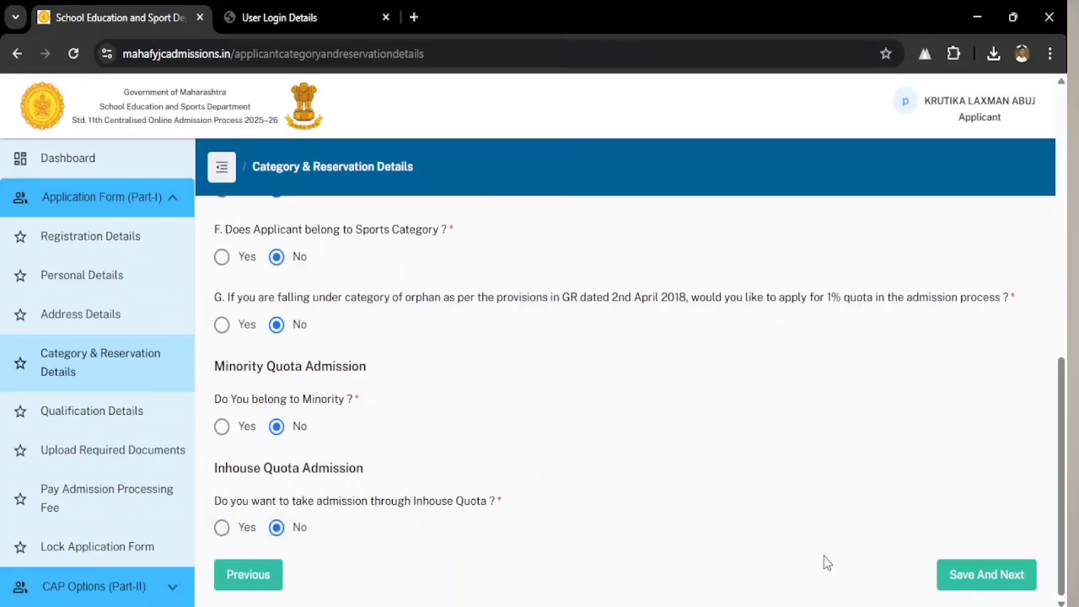
- Save the category details, check the 10th marks (465 of 500, 93.6%), and save them
{"action": "left_click", "coordinate": [986, 581]}
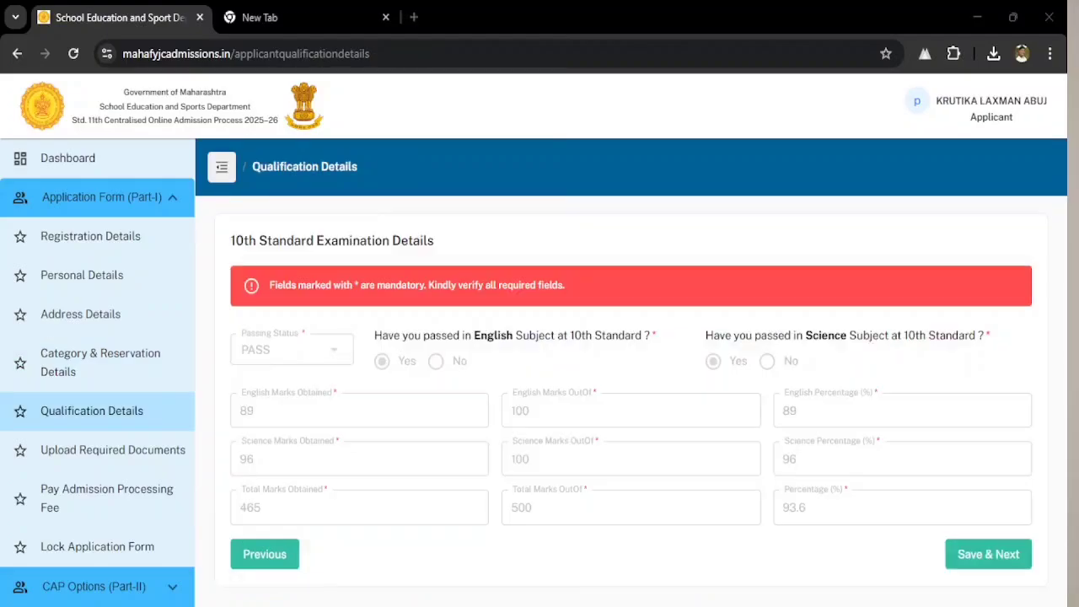
{"action": "left_click", "coordinate": [647, 474]}
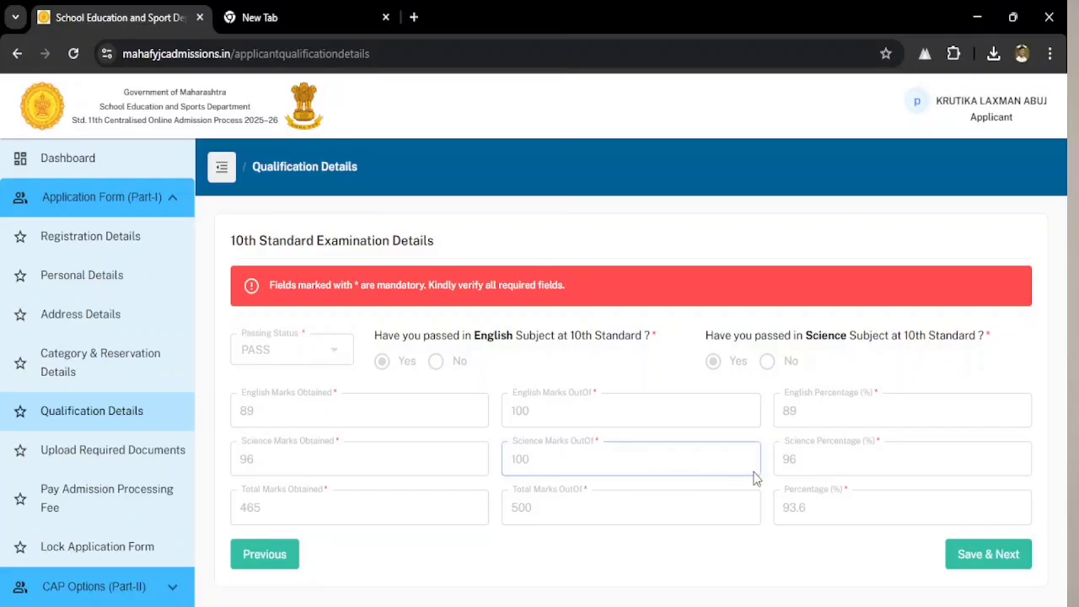
{"action": "left_click", "coordinate": [992, 554]}
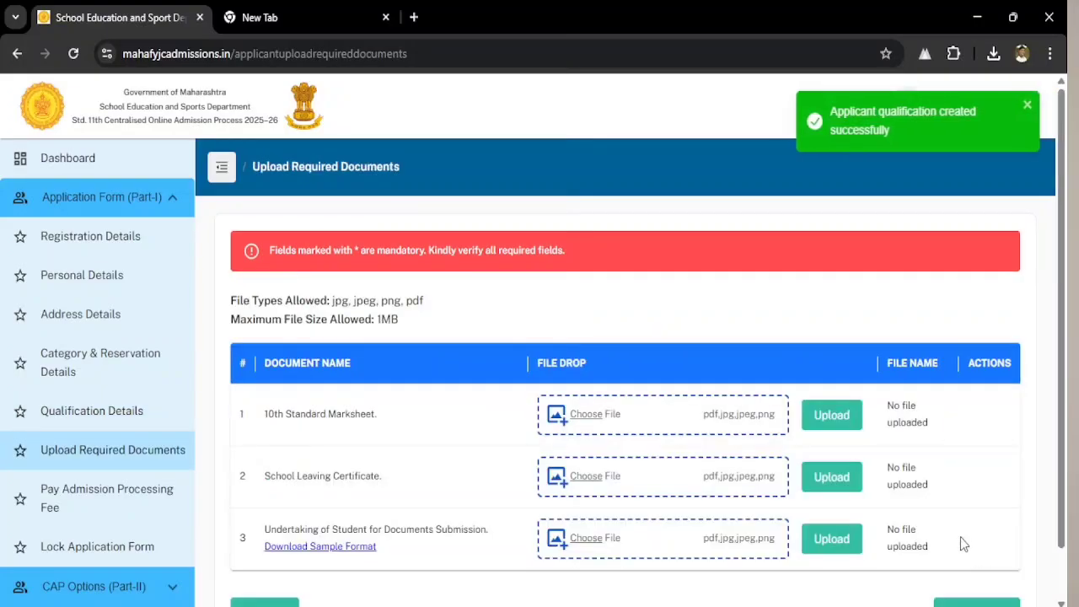
- Scroll down the Upload Required Documents page to review the three required documents
{"action": "scroll", "coordinate": [674, 432], "scroll_direction": "down", "scroll_amount": 1}
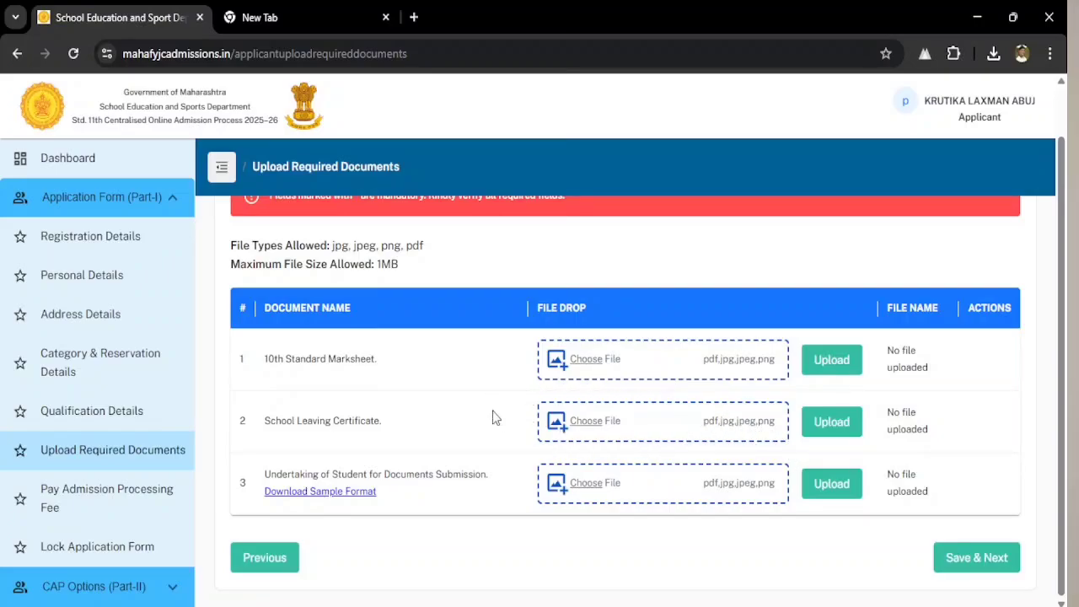
- Complete the documents step to reach the Pay Admission Processing Fee page
{"action": "left_click", "coordinate": [970, 558]}
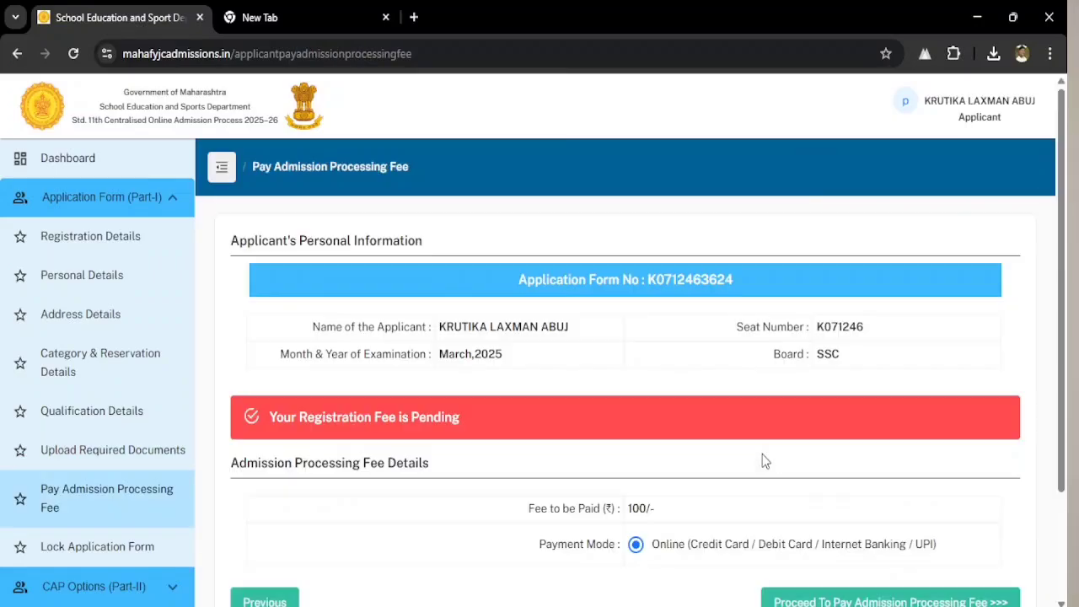
{"action": "scroll", "coordinate": [749, 426], "scroll_direction": "down", "scroll_amount": 2}
{"action": "scroll", "coordinate": [750, 429], "scroll_direction": "up", "scroll_amount": 1}
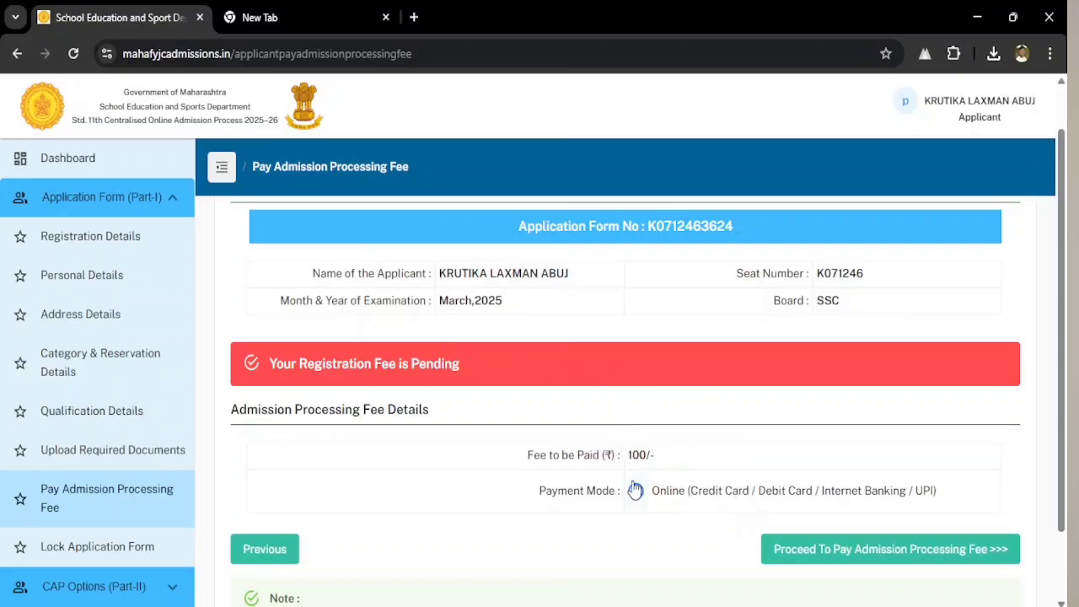
- Proceed to pay the 100/- processing fee and send it to the SurePay gateway
{"action": "left_click", "coordinate": [871, 549]}
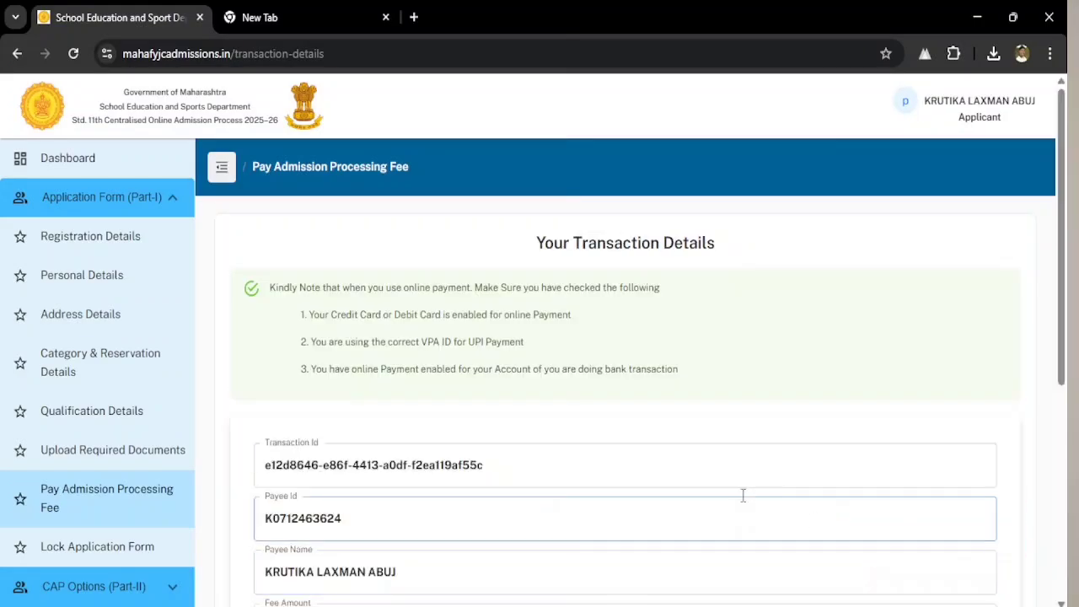
{"action": "scroll", "coordinate": [641, 431], "scroll_direction": "down", "scroll_amount": 3}
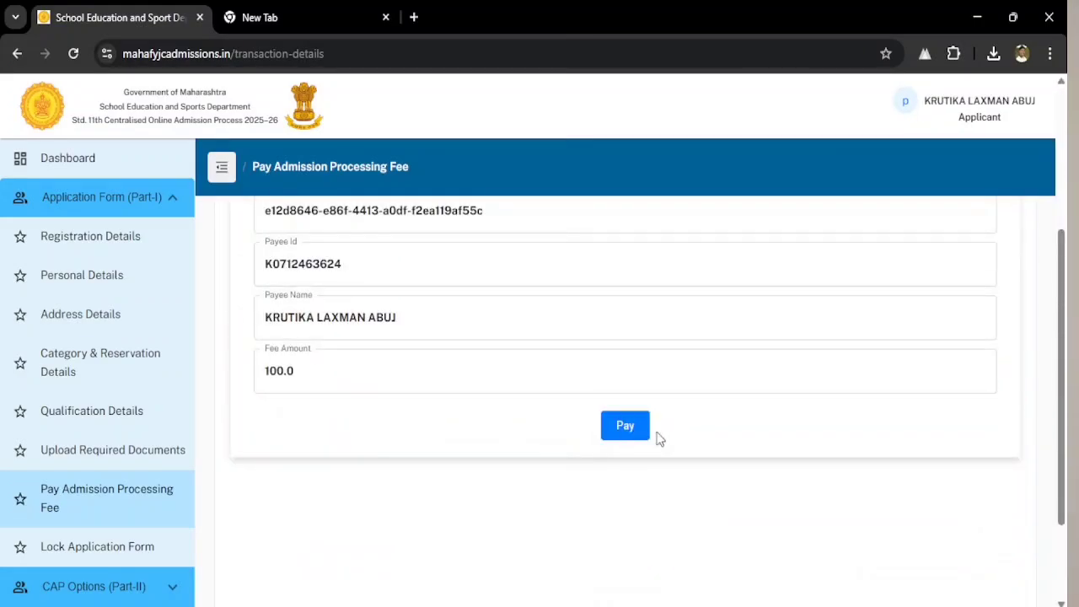
{"action": "left_click", "coordinate": [623, 430]}
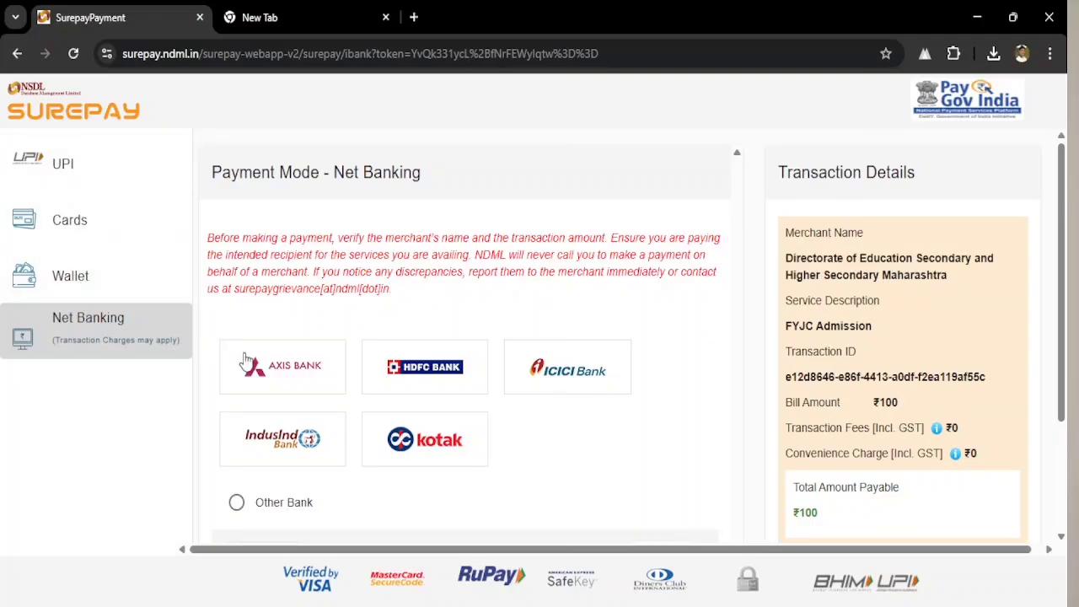
- Browse SurePay's Wallet and Net Banking options, then choose UPI and select the Virtual Payment Address field
{"action": "left_click", "coordinate": [72, 276]}
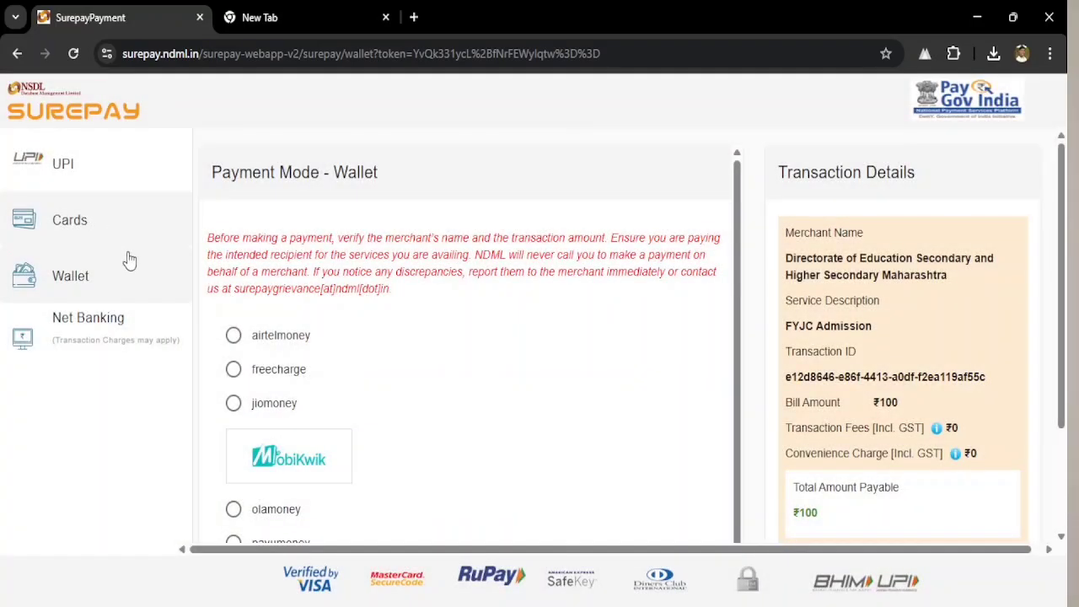
{"action": "scroll", "coordinate": [356, 340], "scroll_direction": "down", "scroll_amount": 2}
{"action": "scroll", "coordinate": [388, 431], "scroll_direction": "down", "scroll_amount": 2}
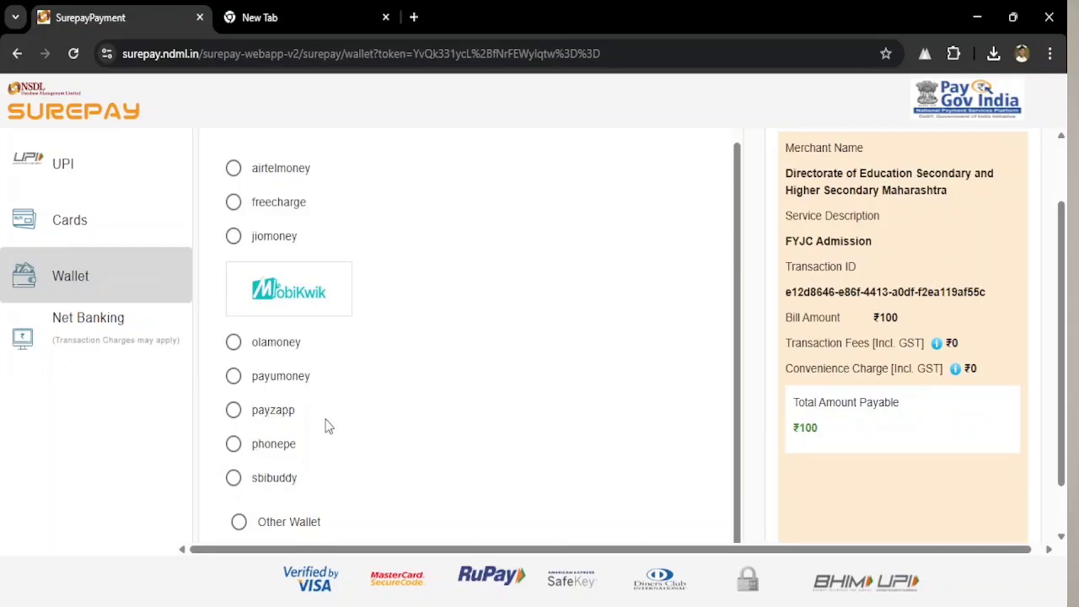
{"action": "left_click", "coordinate": [109, 331]}
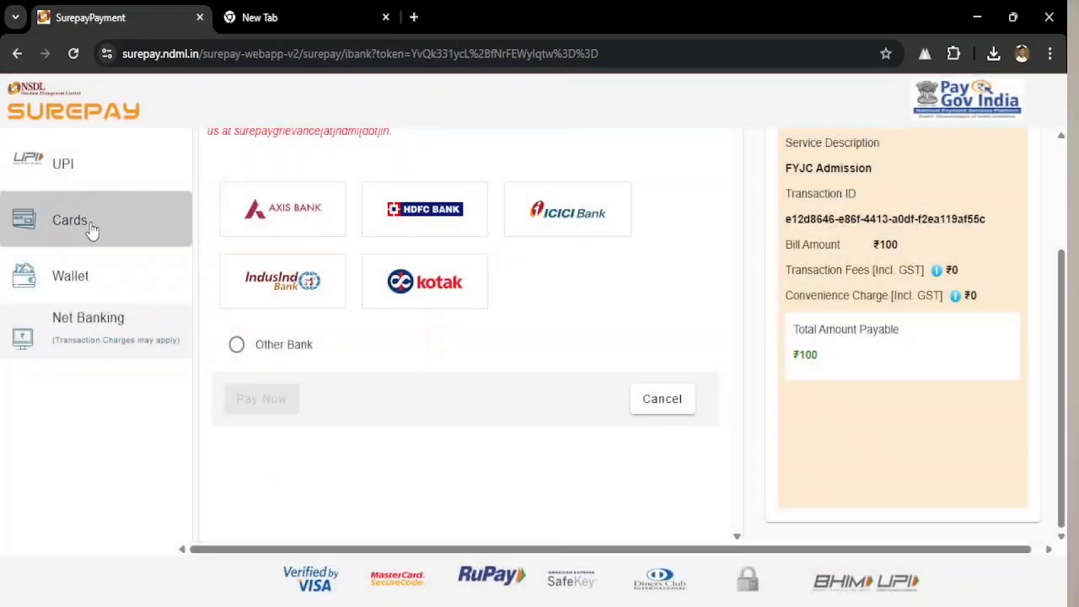
{"action": "left_click", "coordinate": [91, 166]}
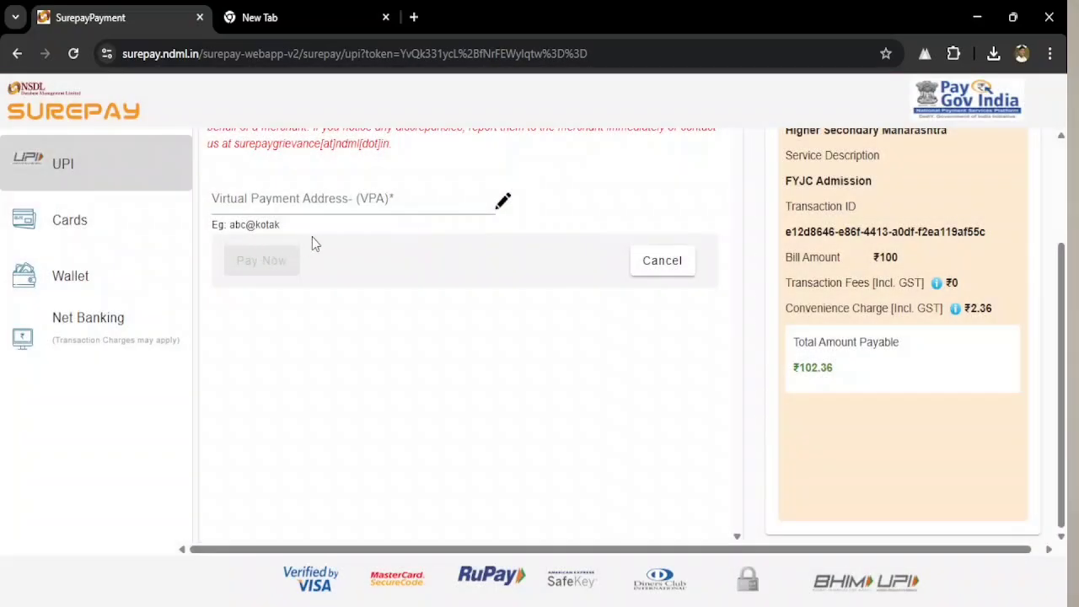
{"action": "left_click", "coordinate": [276, 199]}
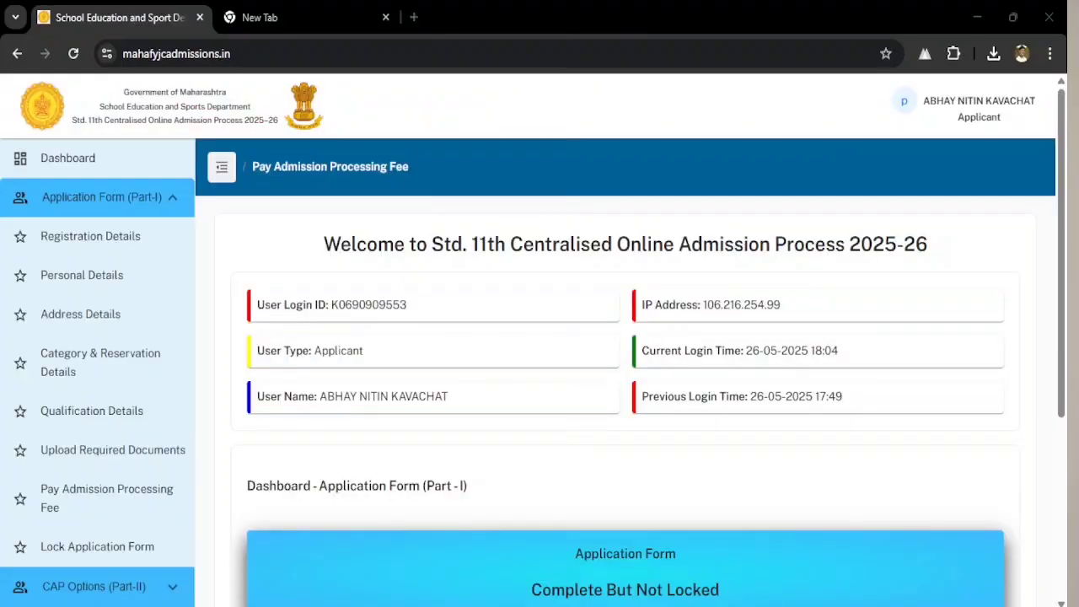
- Confirm the admission processing fee shows as paid and bring up the Lock Application Form preview
{"action": "left_click", "coordinate": [103, 511]}
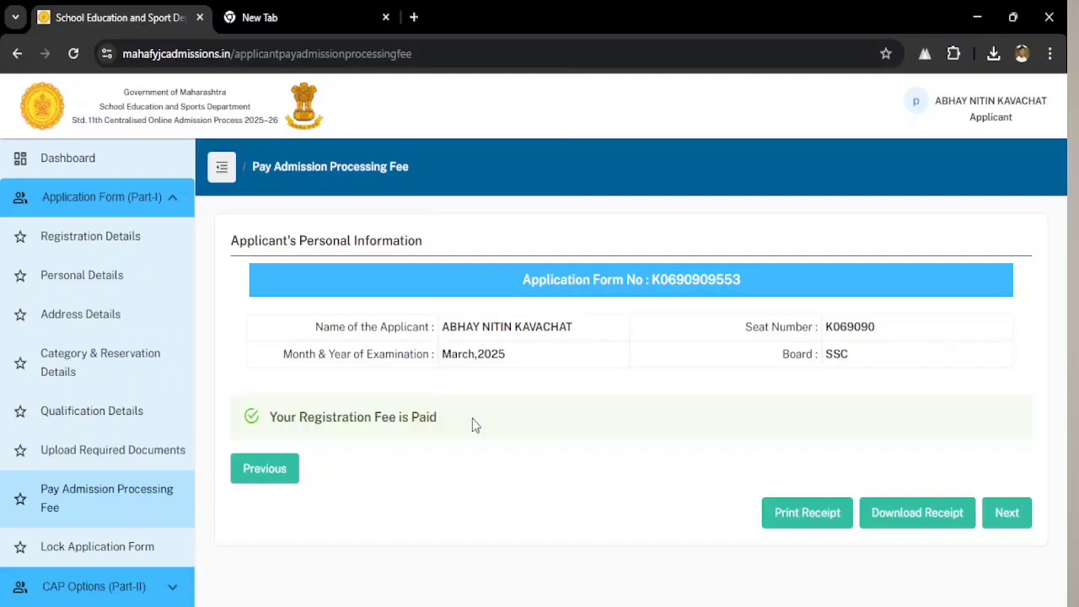
{"action": "left_click", "coordinate": [98, 544]}
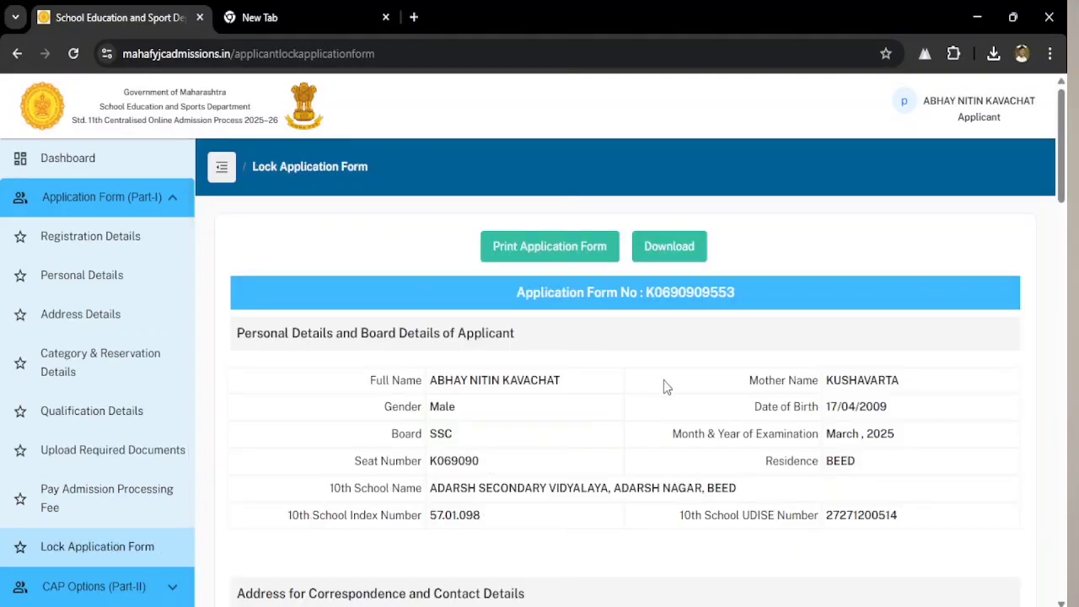
{"action": "scroll", "coordinate": [693, 371], "scroll_direction": "down", "scroll_amount": 15}
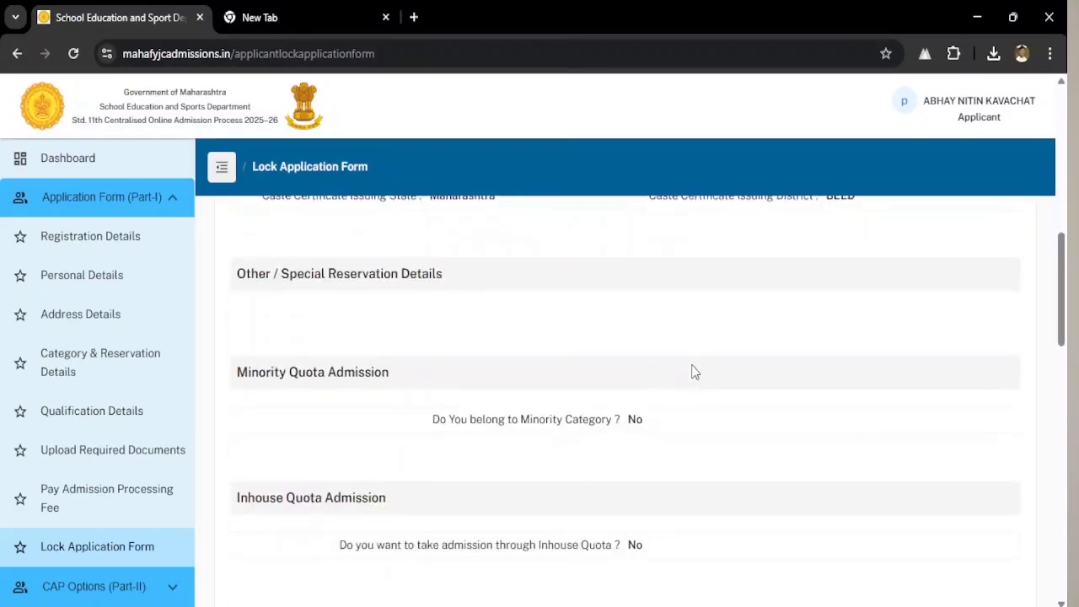
{"action": "scroll", "coordinate": [693, 364], "scroll_direction": "up", "scroll_amount": 12}
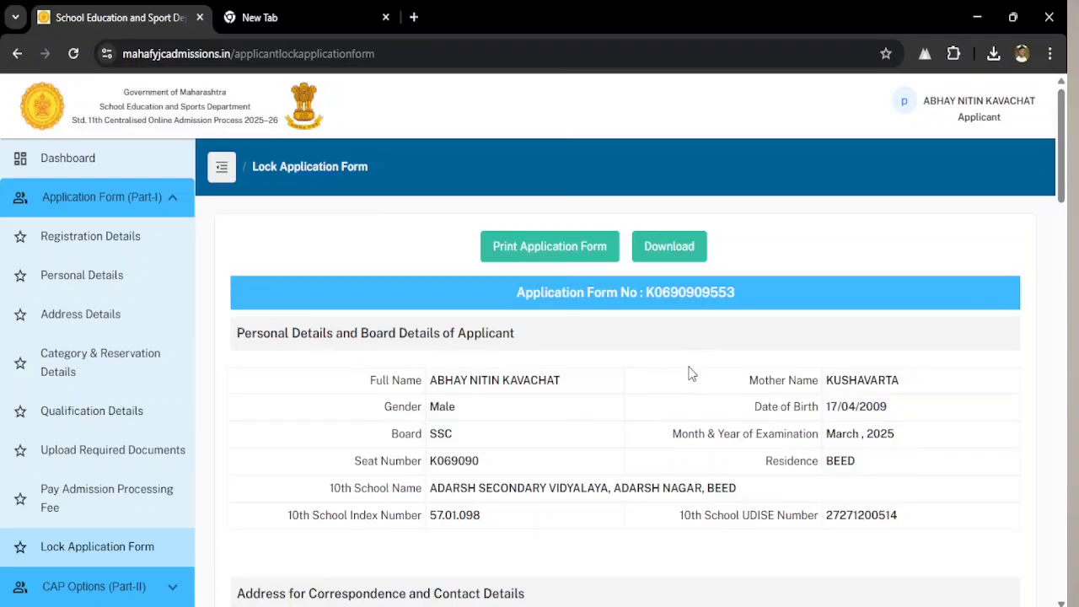
{"action": "scroll", "coordinate": [689, 374], "scroll_direction": "down", "scroll_amount": 3}
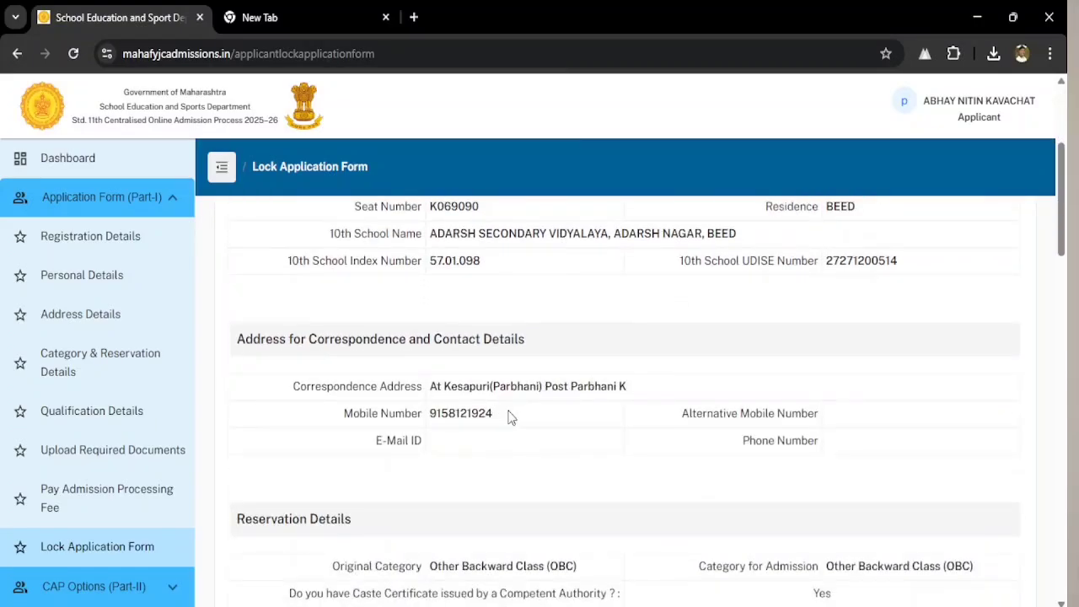
{"action": "scroll", "coordinate": [578, 418], "scroll_direction": "down", "scroll_amount": 4}
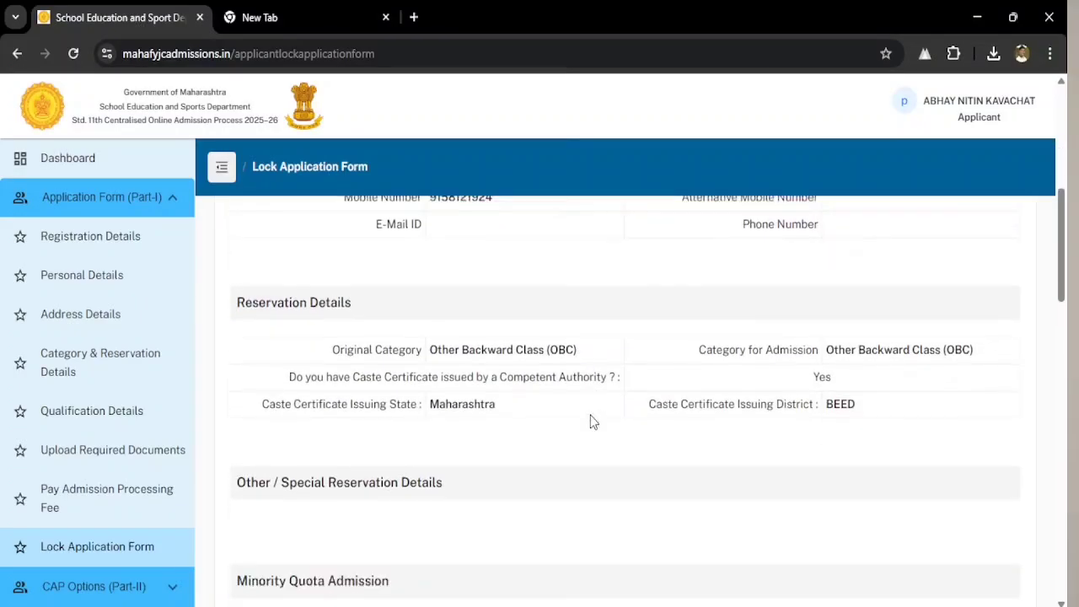
{"action": "scroll", "coordinate": [613, 424], "scroll_direction": "down", "scroll_amount": 7}
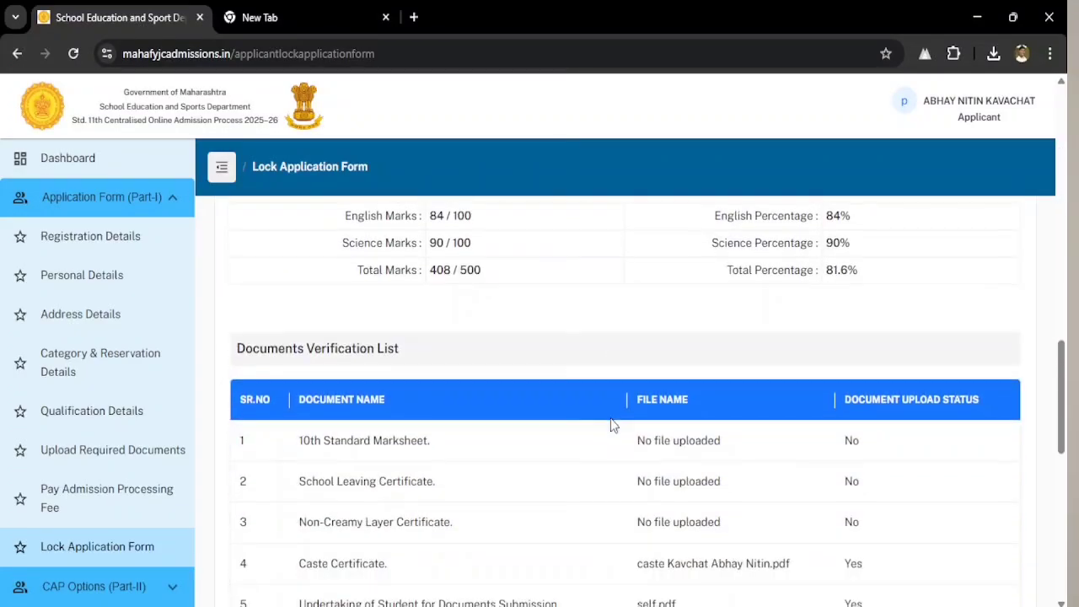
{"action": "scroll", "coordinate": [590, 421], "scroll_direction": "down", "scroll_amount": 4}
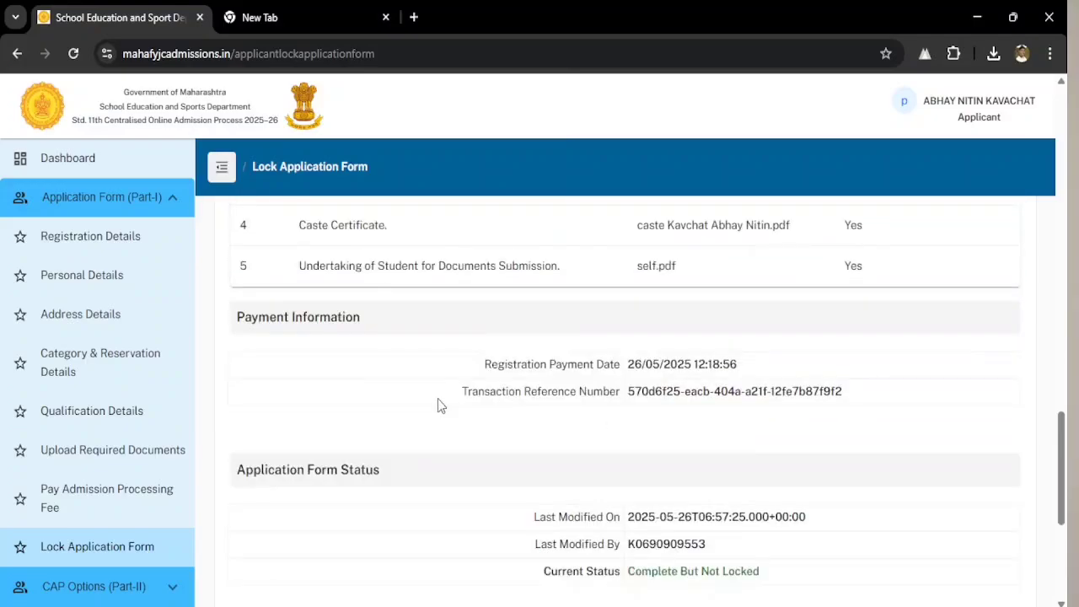
{"action": "scroll", "coordinate": [635, 422], "scroll_direction": "down", "scroll_amount": 2}
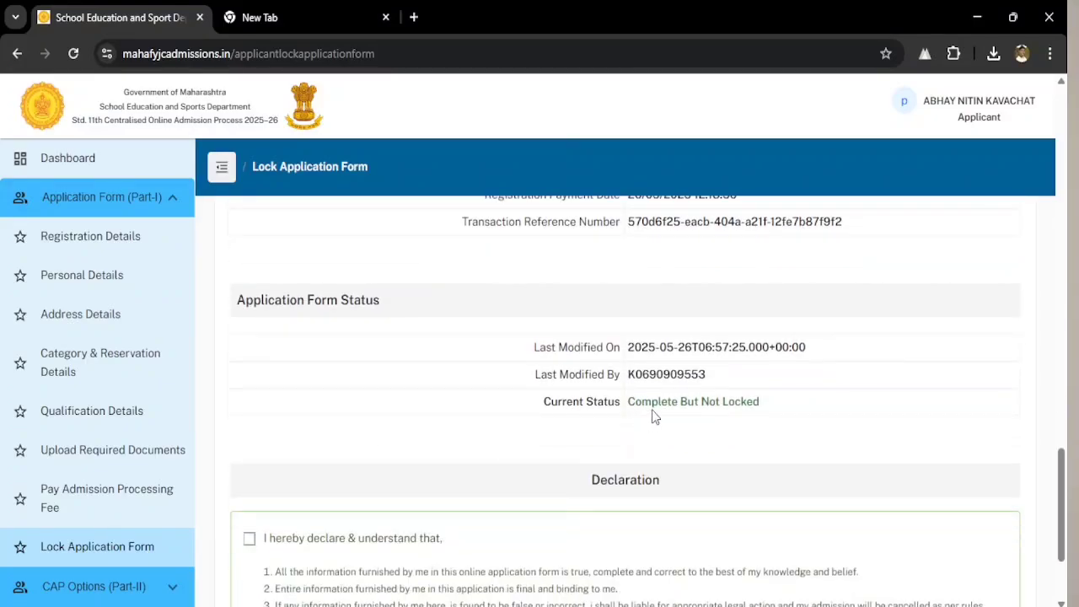
{"action": "scroll", "coordinate": [640, 418], "scroll_direction": "down", "scroll_amount": 1}
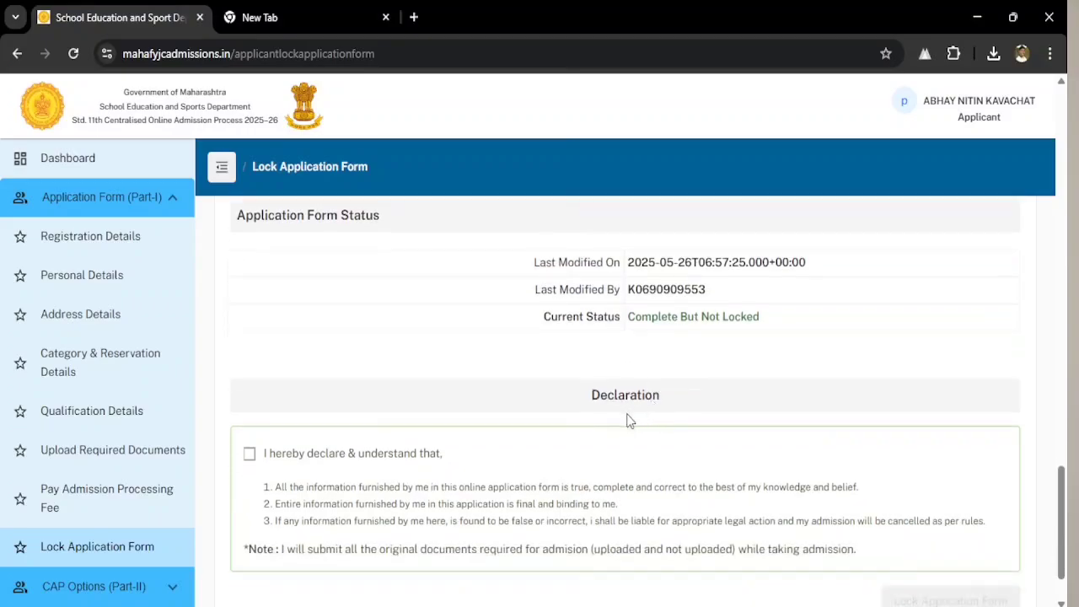
- Accept the 'I hereby declare' statement and lock the application form
{"action": "left_click", "coordinate": [249, 454]}
{"action": "scroll", "coordinate": [645, 396], "scroll_direction": "down", "scroll_amount": 1}
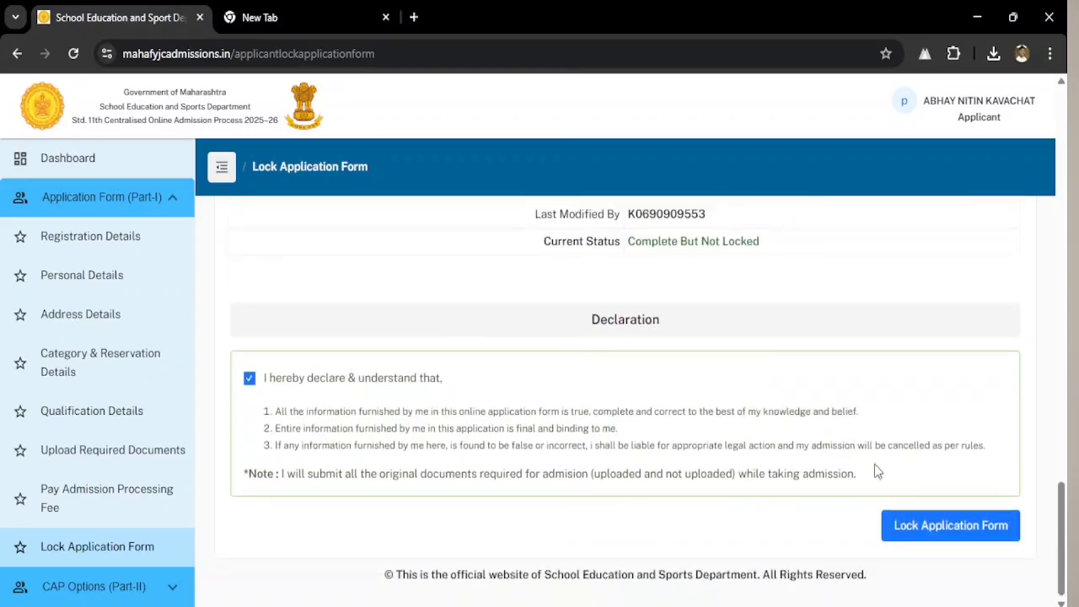
{"action": "left_click", "coordinate": [959, 525]}
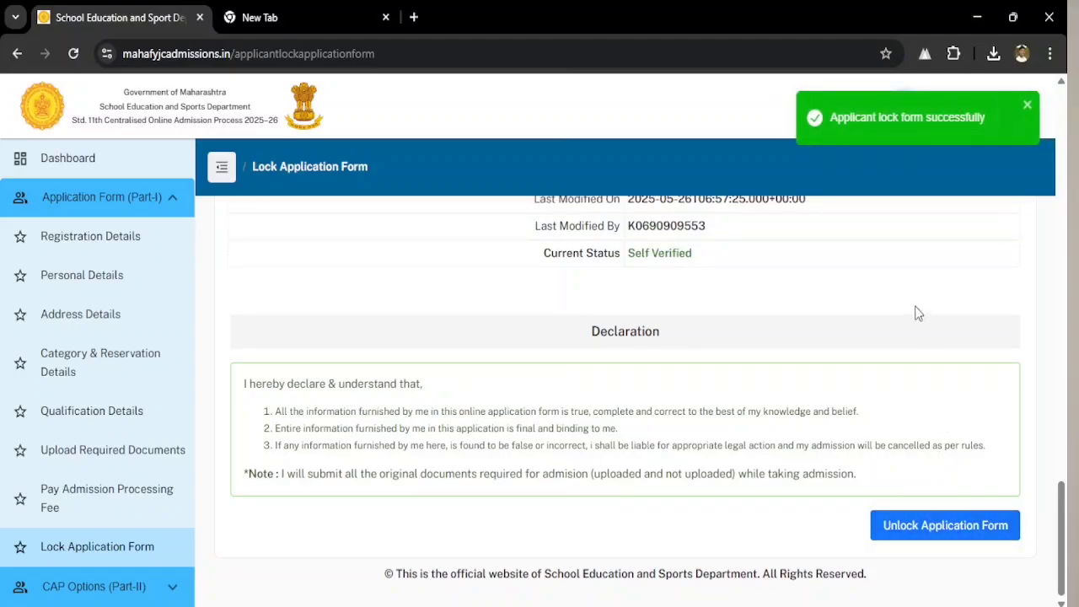